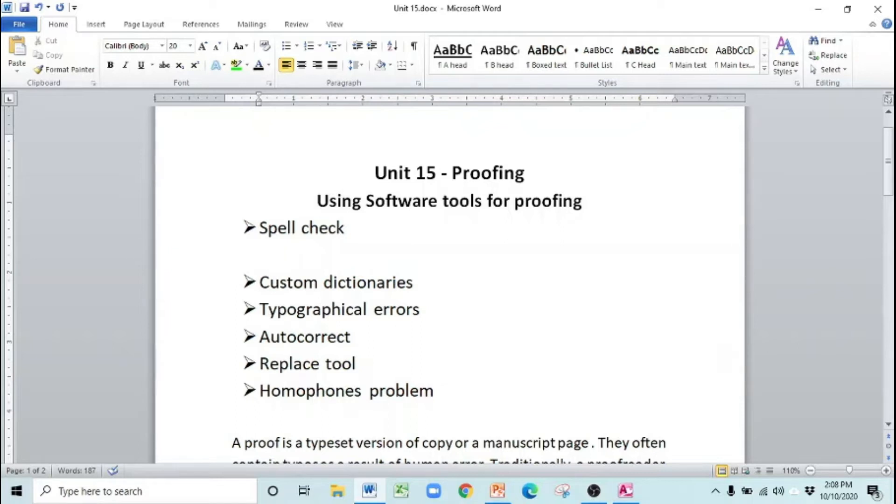
Step: Write the sentence "I am writing worng spel" on the empty line beneath the Spell check bullet
{"action": "type", "text": "I am "}
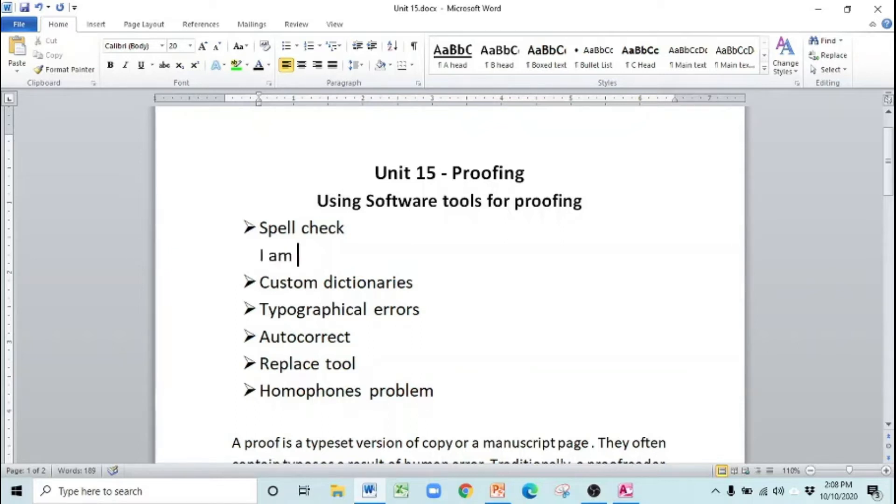
{"action": "type", "text": "writing w"}
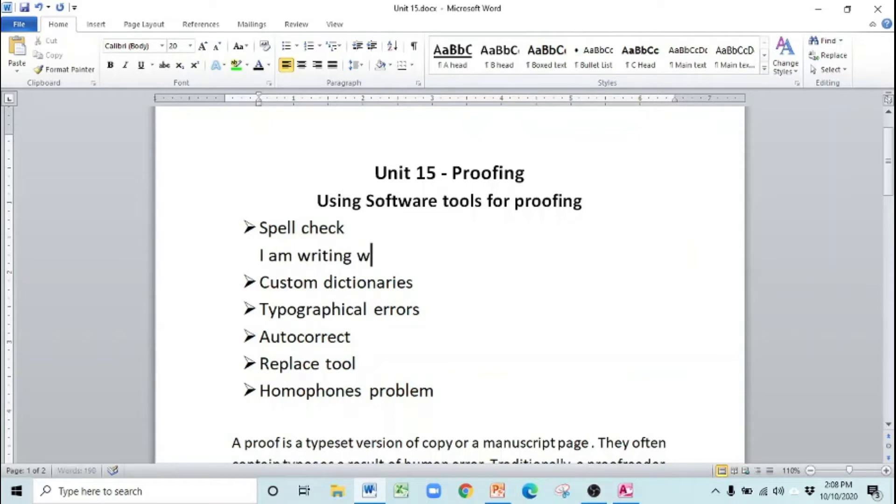
{"action": "type", "text": "orng apel"}
{"action": "key", "text": "Left"}
{"action": "key", "text": "Left"}
{"action": "key", "text": "Left"}
{"action": "key", "text": "Left"}
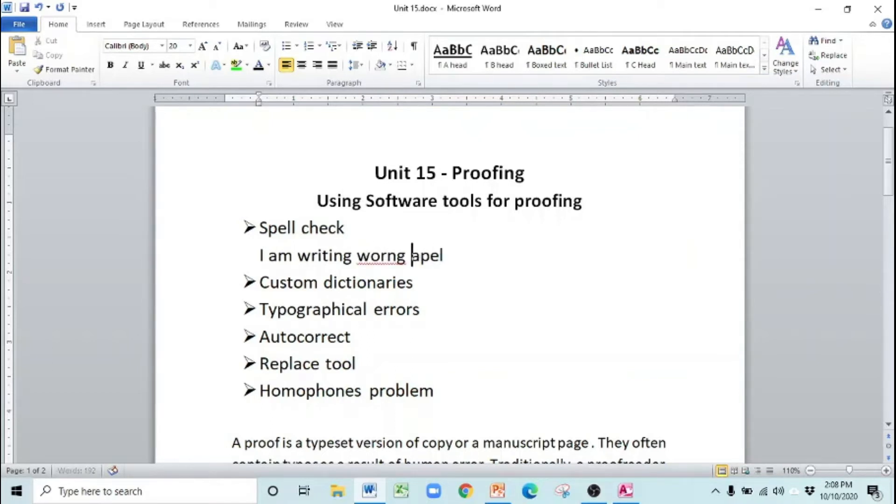
{"action": "key", "text": "Delete"}
{"action": "type", "text": "s"}
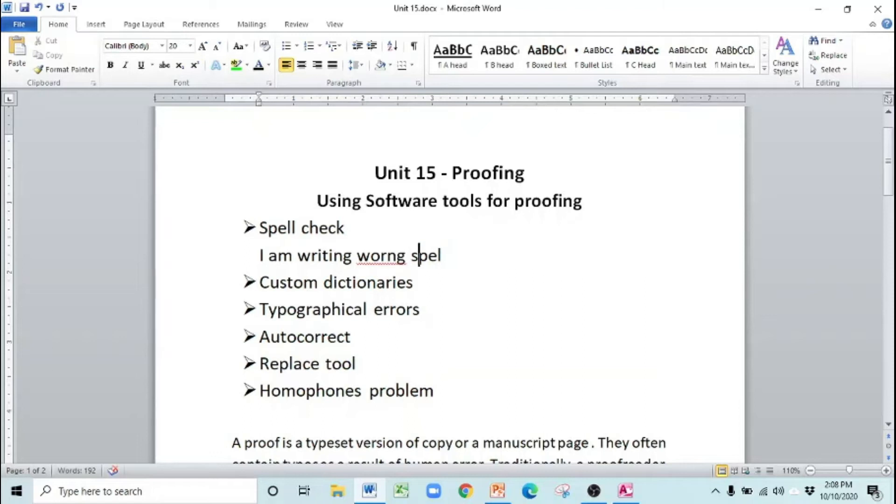
{"action": "left_click", "coordinate": [476, 328]}
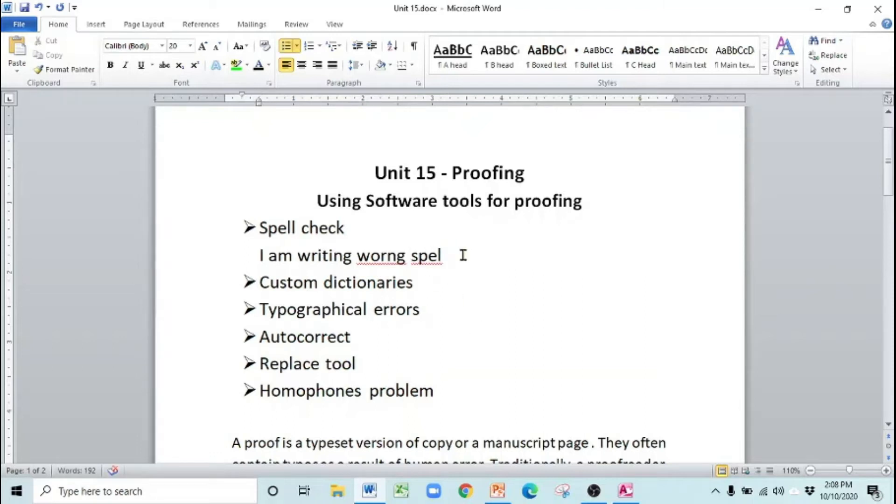
Step: Highlight the two misspelled words in the example sentence and look at the suggested corrections for "spel"
{"action": "left_click_drag", "start_coordinate": [463, 256], "coordinate": [358, 256]}
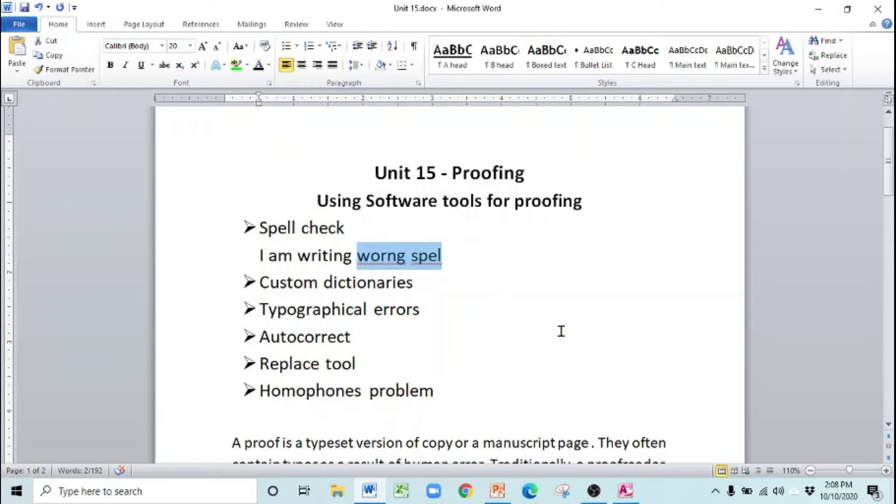
{"action": "left_click", "coordinate": [494, 309]}
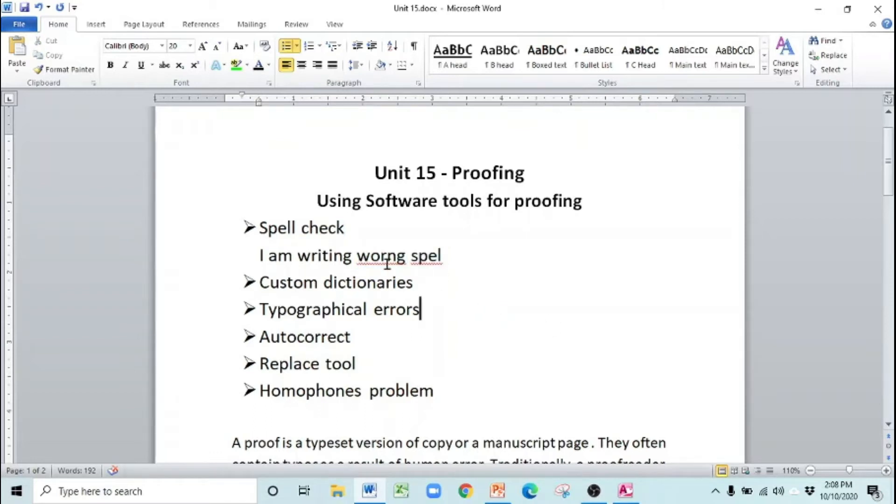
{"action": "right_click", "coordinate": [429, 259]}
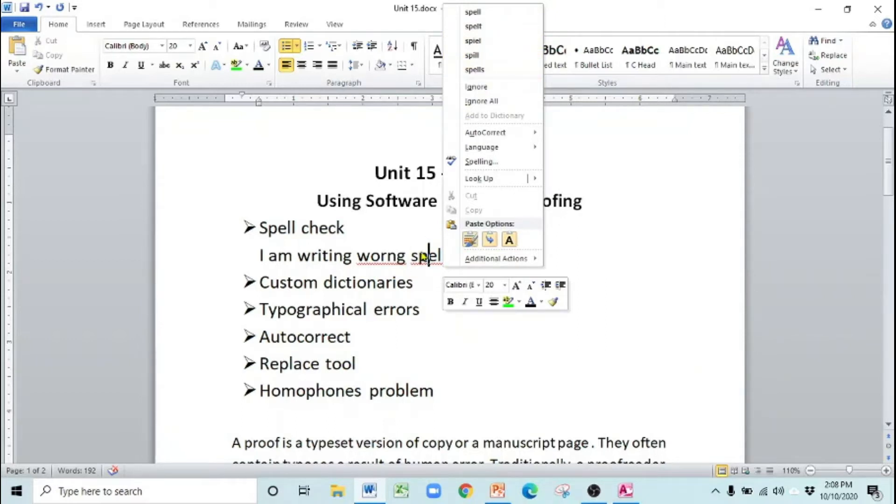
{"action": "left_click", "coordinate": [619, 285]}
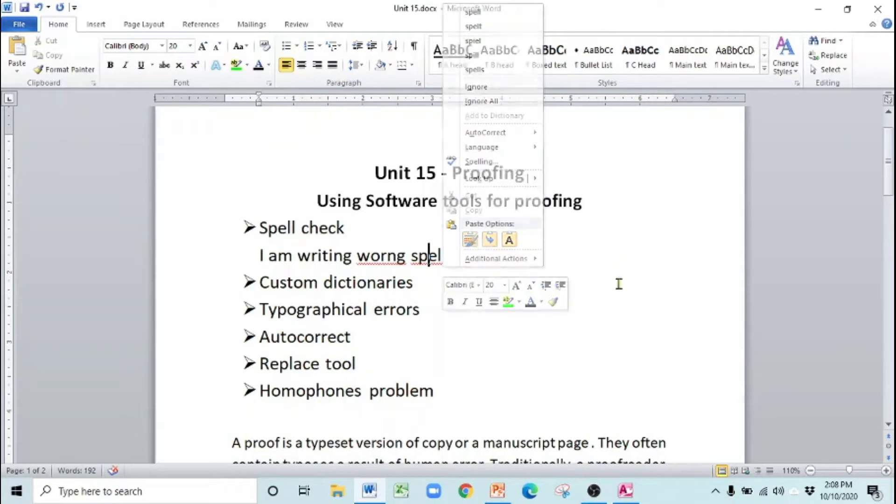
{"action": "left_click", "coordinate": [308, 27]}
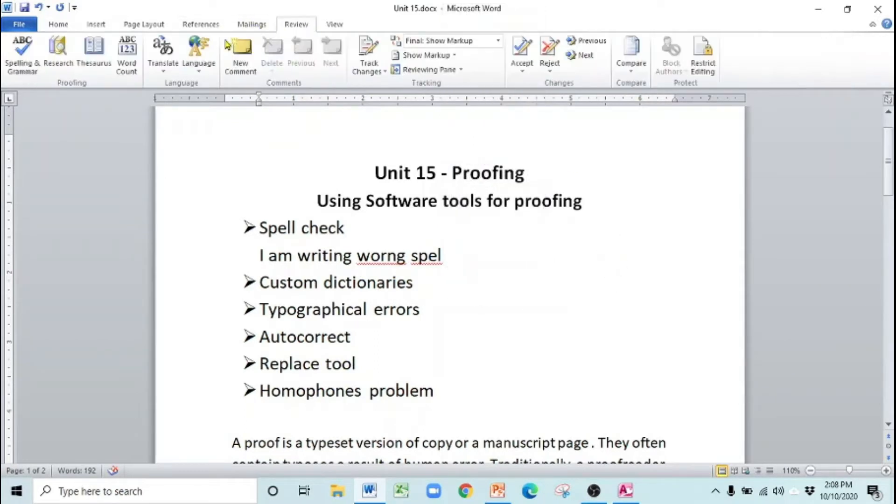
{"action": "left_click", "coordinate": [24, 73]}
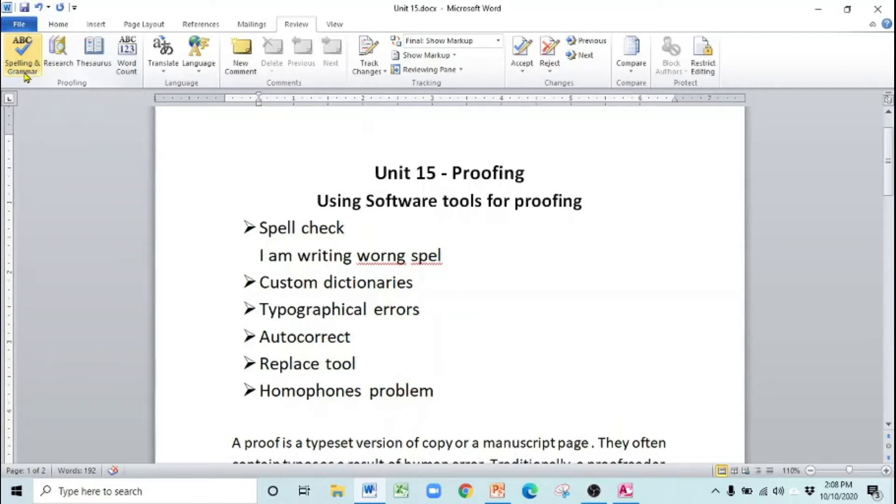
{"action": "left_click", "coordinate": [456, 253]}
{"action": "type", "text": "F"}
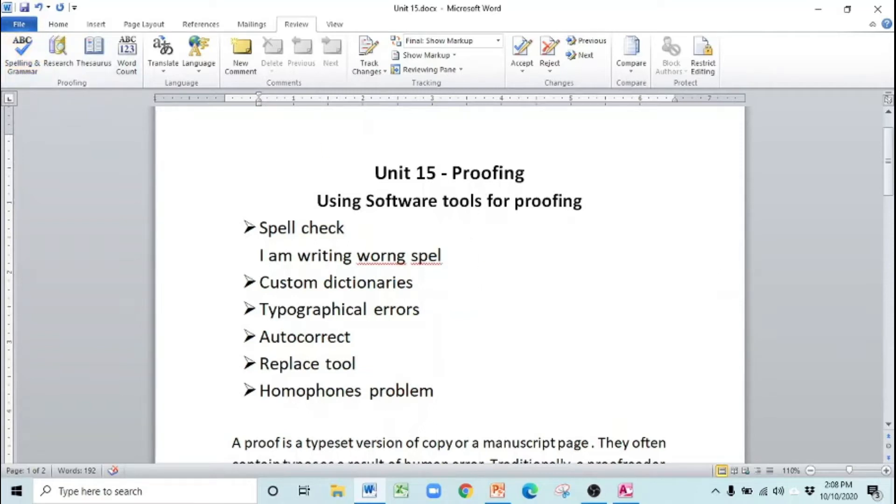
{"action": "type", "text": "&"}
{"action": "key", "text": "BackSpace"}
{"action": "type", "text": "7"}
{"action": "left_click_drag", "start_coordinate": [470, 256], "coordinate": [447, 256]}
{"action": "key", "text": "BackSpace"}
Step: Run the spelling and grammar check, replacing "worng" with "wrong" and "spel" with "spell"
{"action": "key", "text": "F7"}
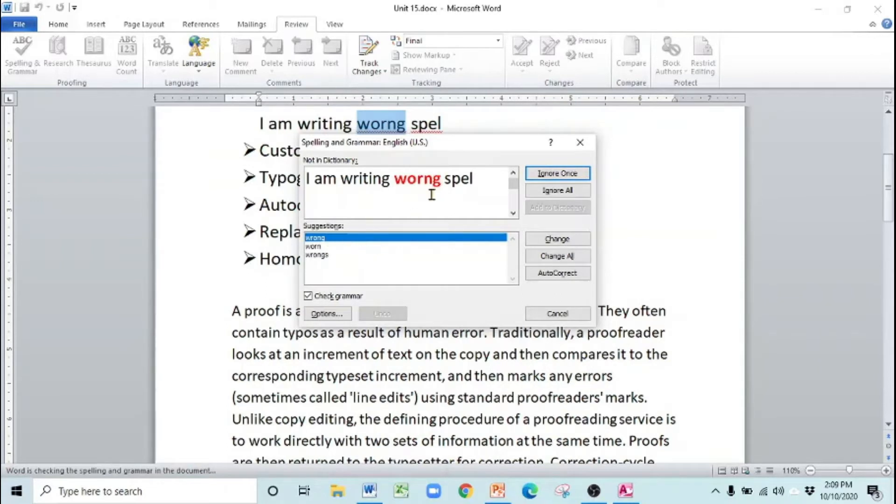
{"action": "left_click", "coordinate": [327, 240]}
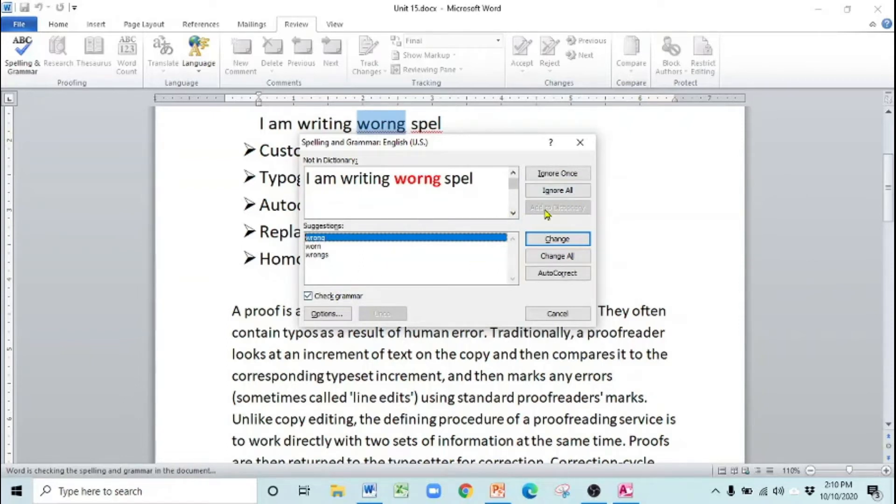
{"action": "left_click", "coordinate": [578, 245]}
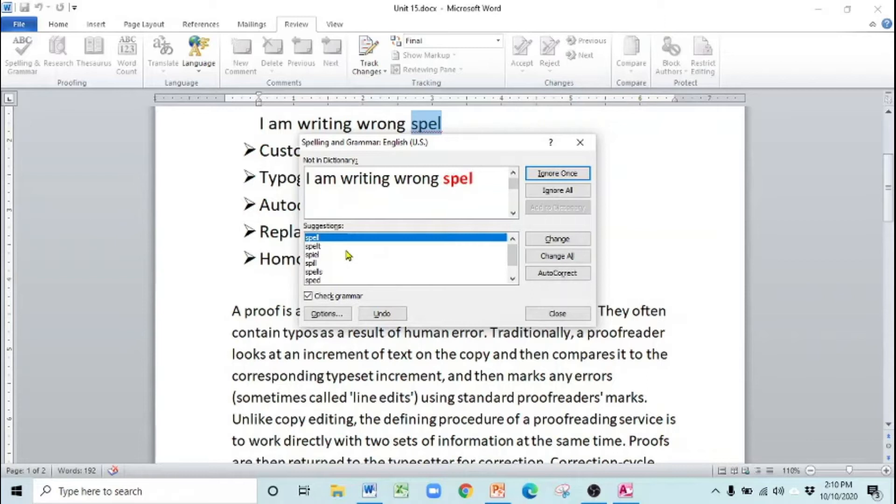
{"action": "left_click", "coordinate": [493, 238]}
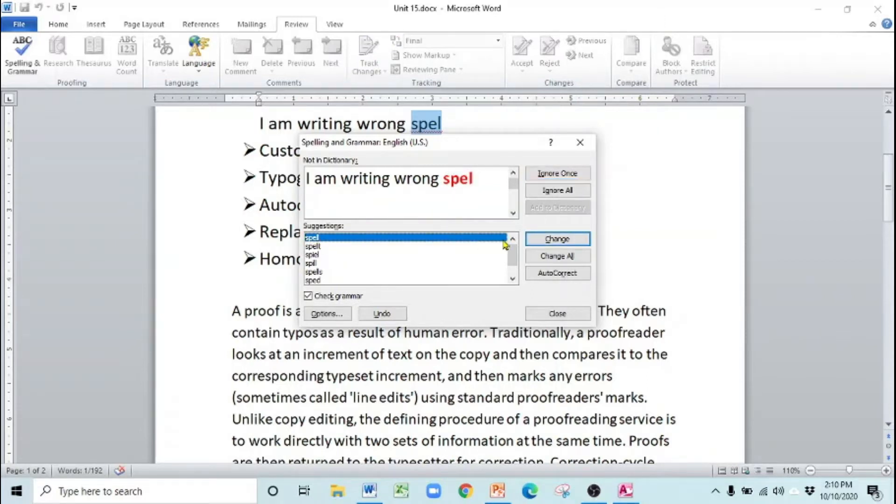
{"action": "left_click", "coordinate": [558, 240]}
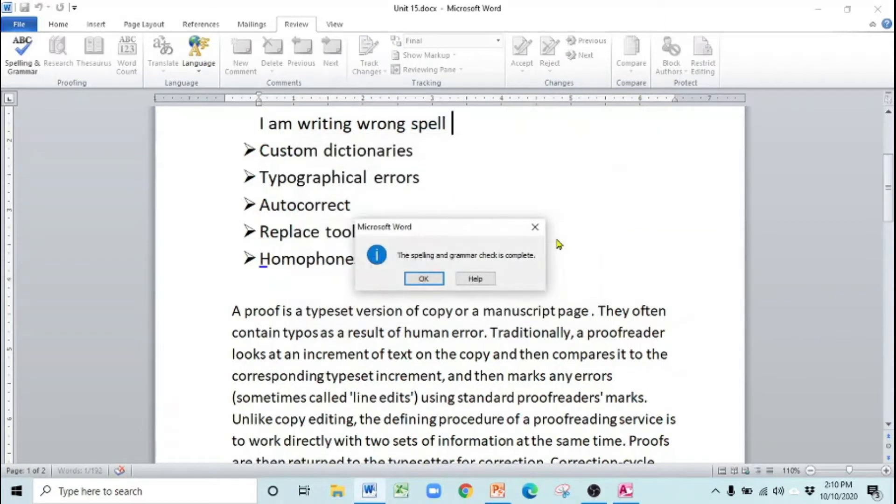
{"action": "left_click", "coordinate": [423, 279]}
{"action": "scroll", "coordinate": [570, 254], "scroll_direction": "up", "scroll_amount": 2}
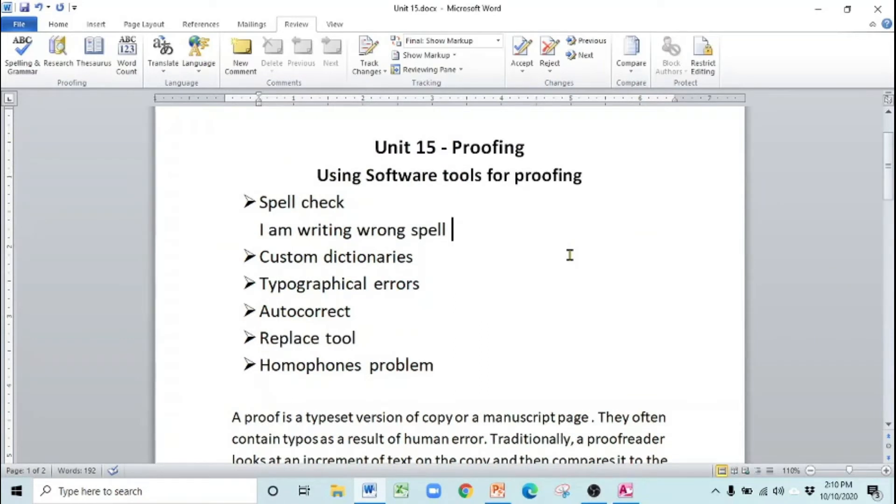
Step: Add an unbulleted line reading "minimise" beneath the Custom dictionaries bullet and highlight the word
{"action": "scroll", "coordinate": [570, 254], "scroll_direction": "down", "scroll_amount": 5}
{"action": "scroll", "coordinate": [570, 255], "scroll_direction": "up", "scroll_amount": 5}
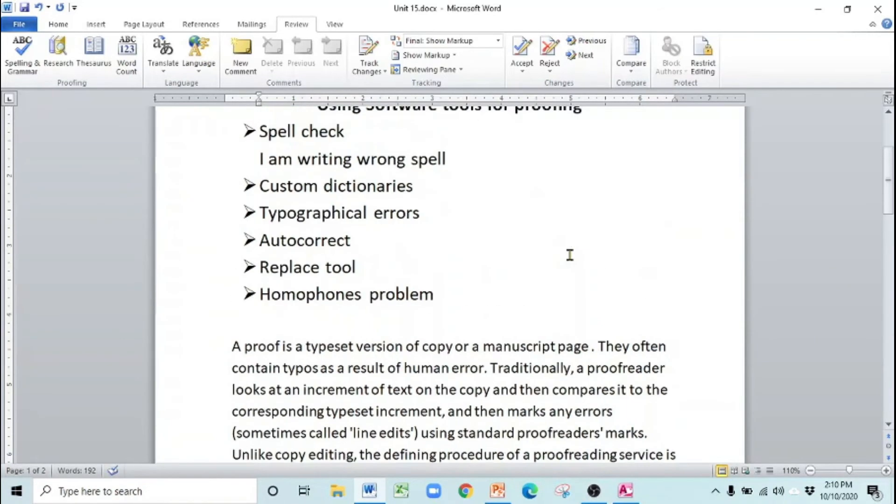
{"action": "left_click", "coordinate": [414, 257]}
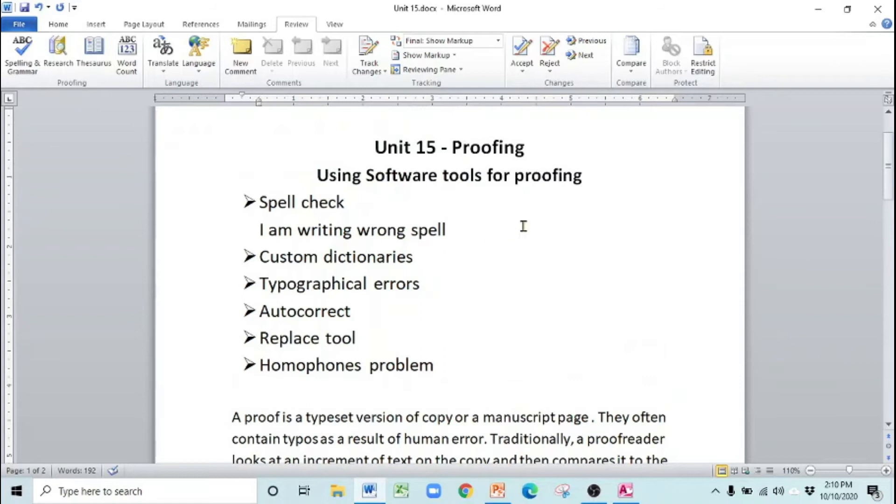
{"action": "key", "text": "Return"}
{"action": "key", "text": "BackSpace"}
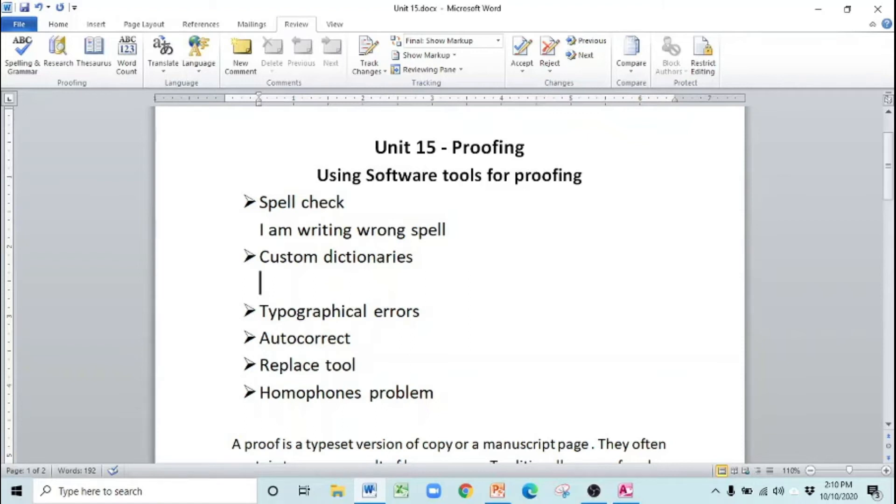
{"action": "type", "text": "minimise"}
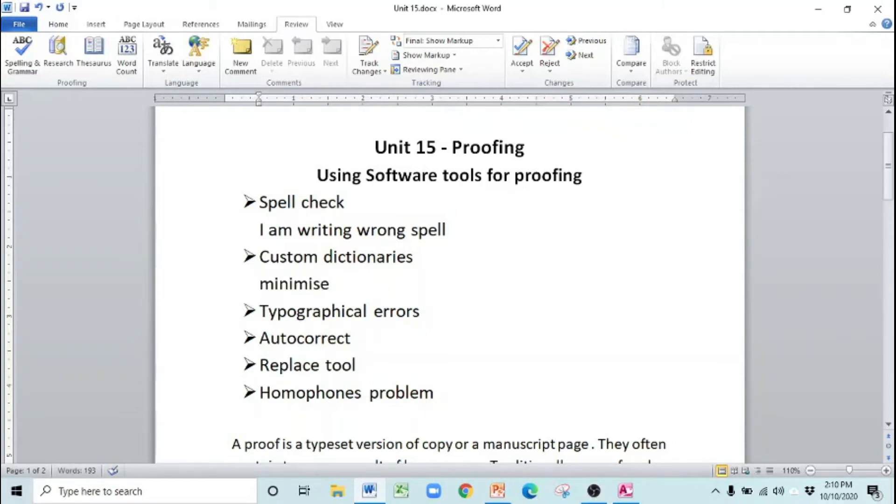
{"action": "left_click_drag", "start_coordinate": [347, 281], "coordinate": [256, 282]}
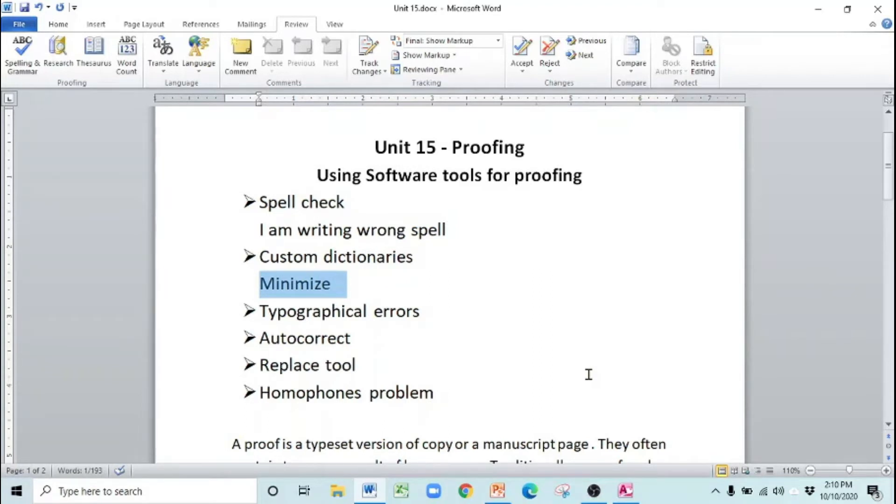
Step: Look at the custom dictionaries and their language choices in the proofing options, cancelling without changing anything
{"action": "left_click", "coordinate": [23, 26]}
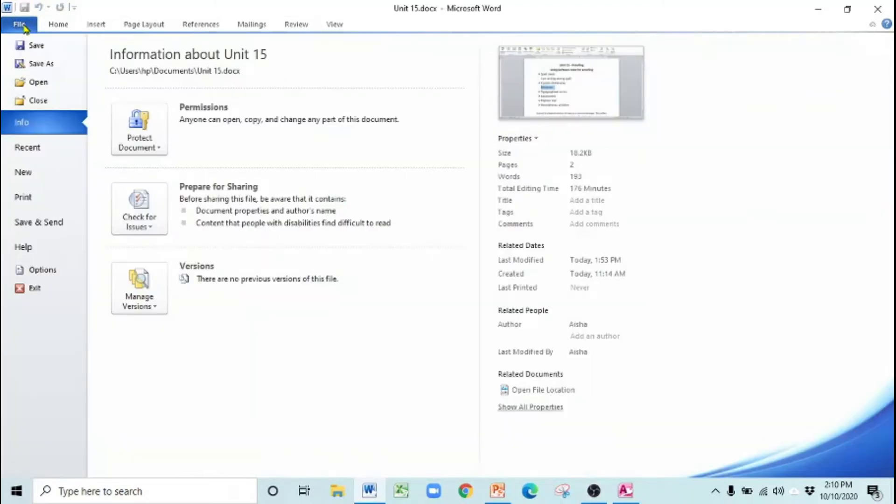
{"action": "left_click", "coordinate": [58, 273]}
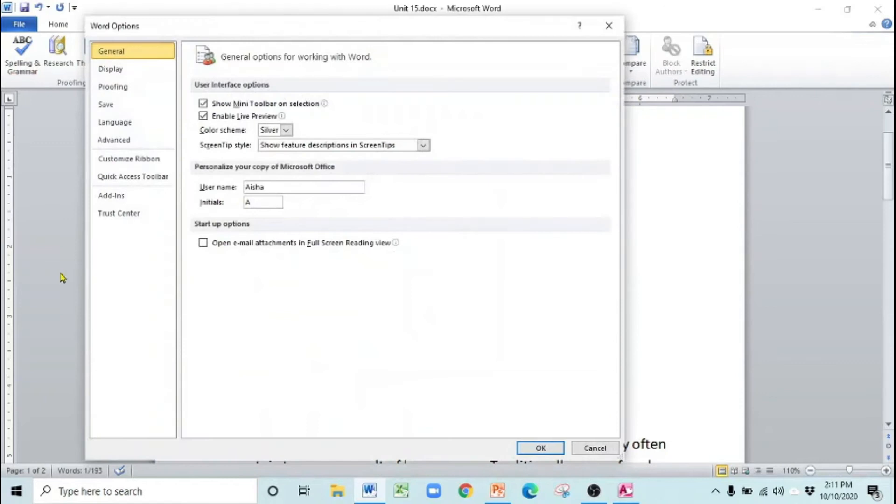
{"action": "left_click", "coordinate": [139, 90]}
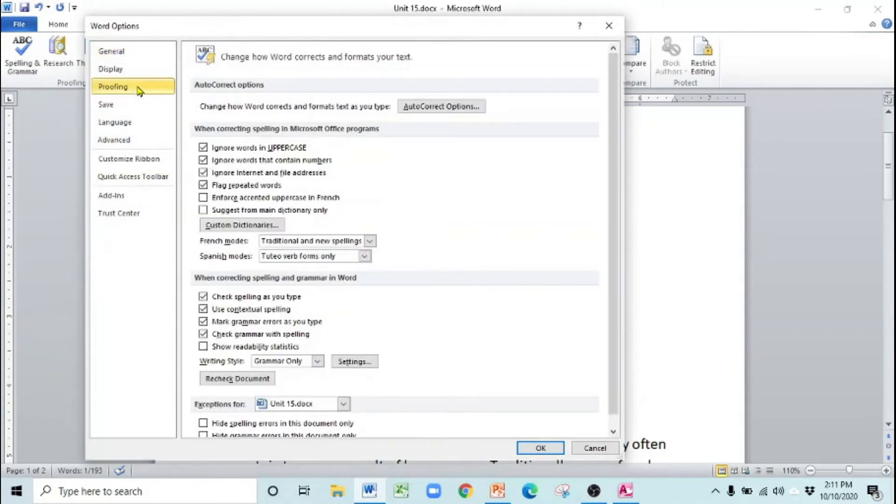
{"action": "left_click", "coordinate": [241, 226]}
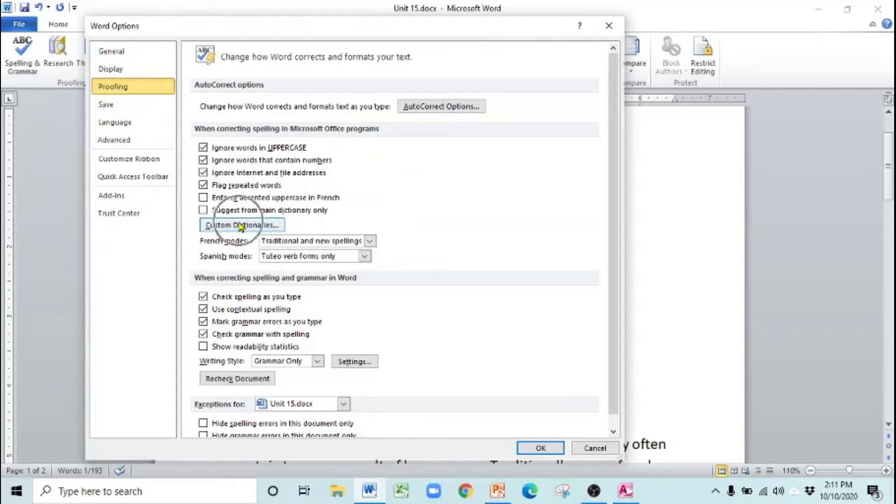
{"action": "left_click", "coordinate": [241, 226]}
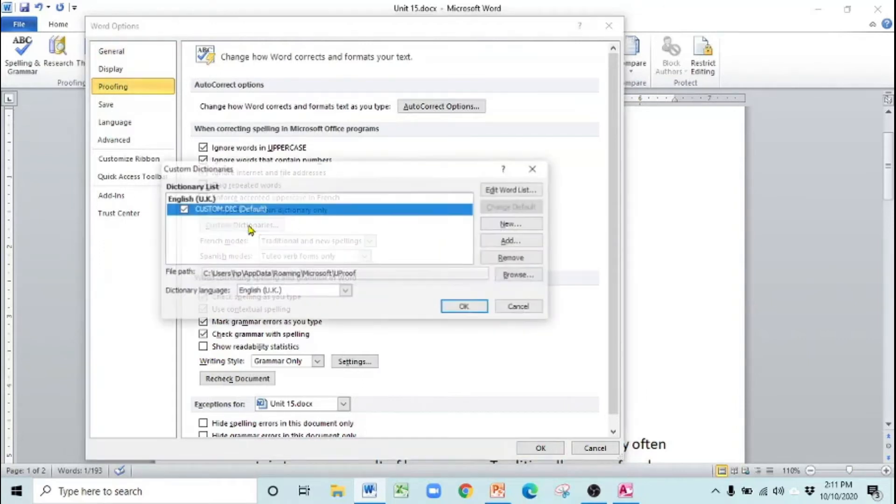
{"action": "left_click", "coordinate": [303, 292]}
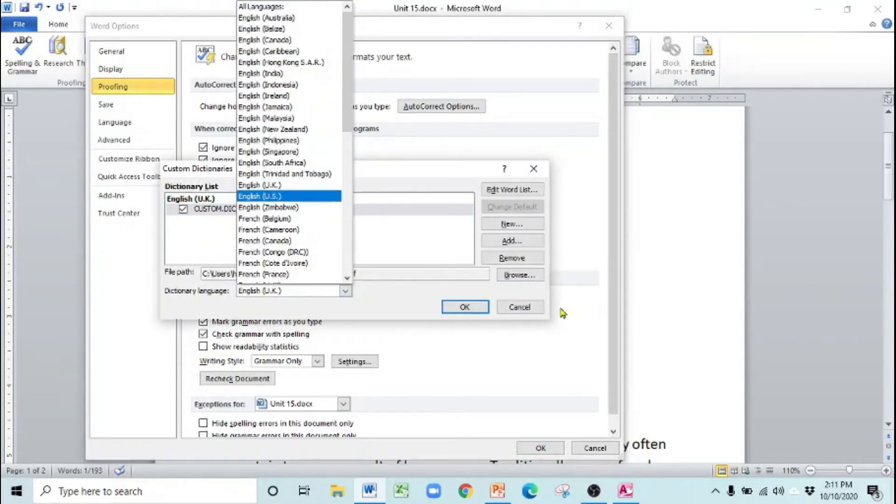
{"action": "left_click", "coordinate": [535, 311]}
{"action": "left_click", "coordinate": [534, 311]}
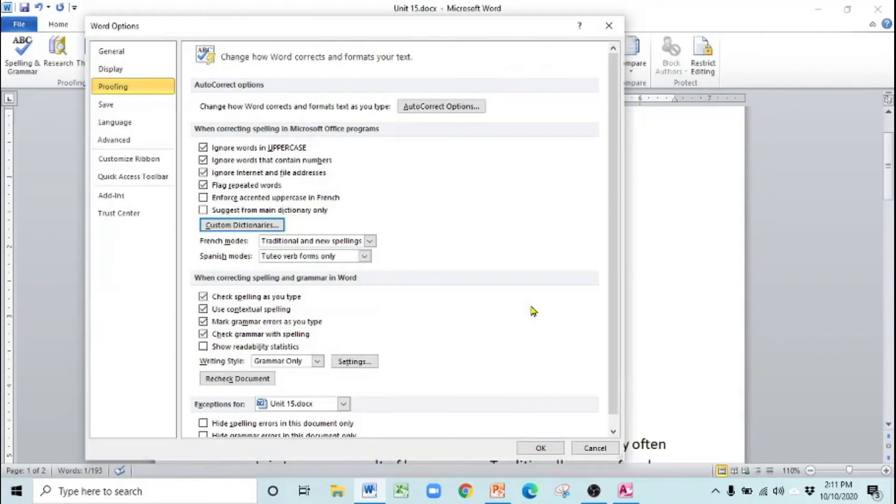
{"action": "left_click", "coordinate": [595, 449]}
{"action": "left_click", "coordinate": [476, 308]}
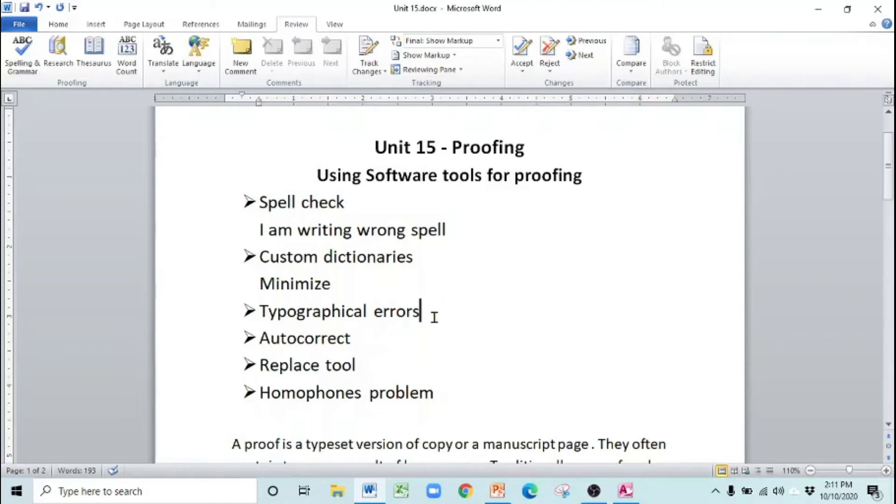
Step: Switch to the PowerPoint presentation, examine the "teh" example on the Typographical Errors slide, and return to the Word document
{"action": "left_click", "coordinate": [497, 496]}
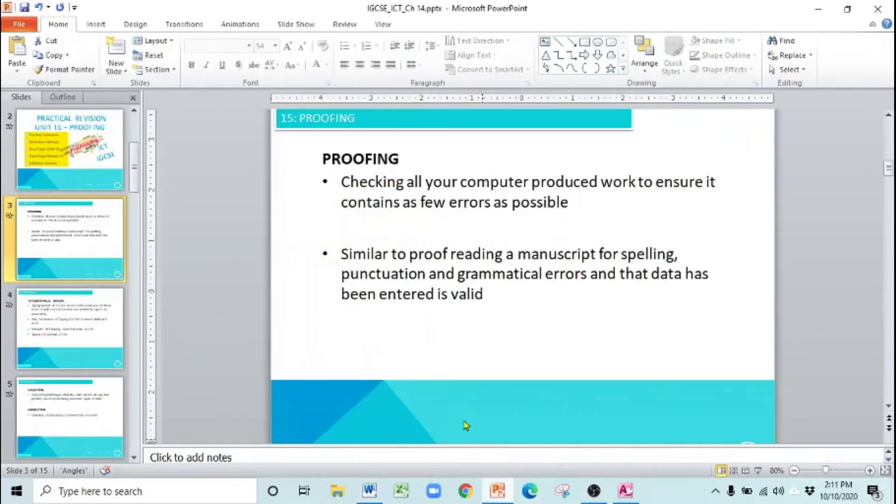
{"action": "left_click", "coordinate": [77, 322]}
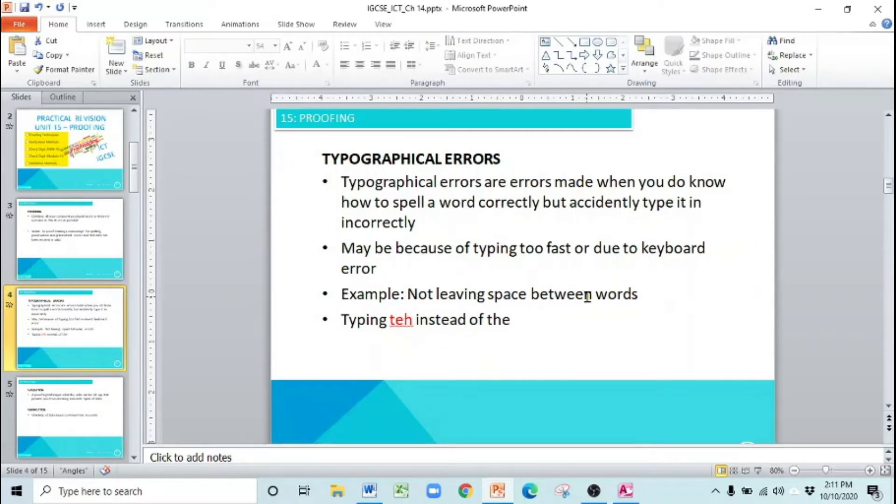
{"action": "left_click_drag", "start_coordinate": [385, 321], "coordinate": [420, 322]}
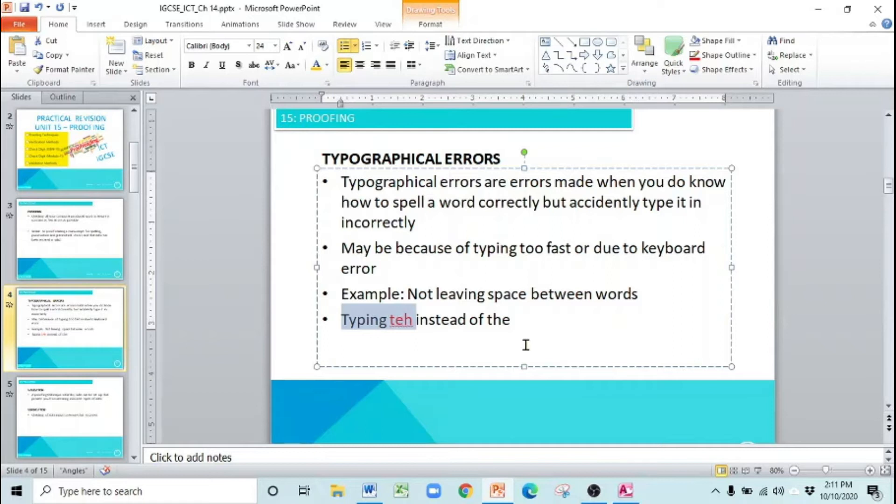
{"action": "left_click", "coordinate": [370, 490]}
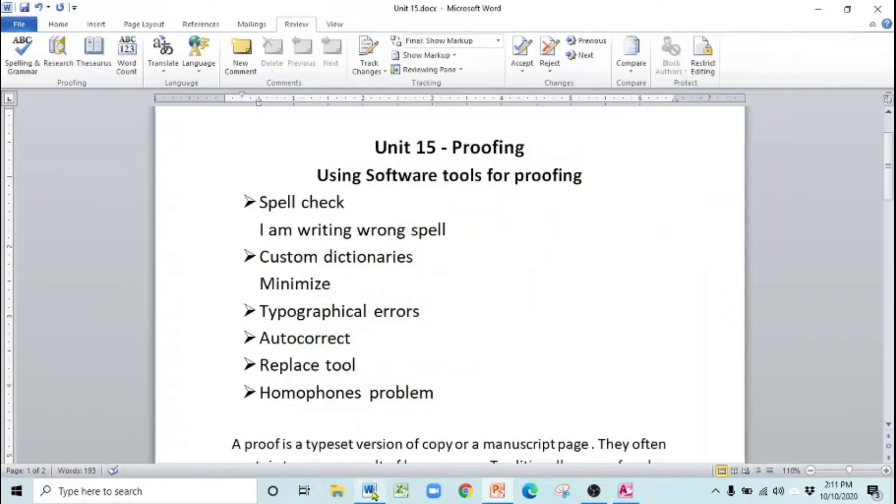
Step: Add an unbulleted line beneath the Typographical errors bullet, entering "Teh", and select the word
{"action": "left_click", "coordinate": [467, 328]}
{"action": "key", "text": "Return"}
{"action": "key", "text": "BackSpace"}
{"action": "type", "text": "Teh"}
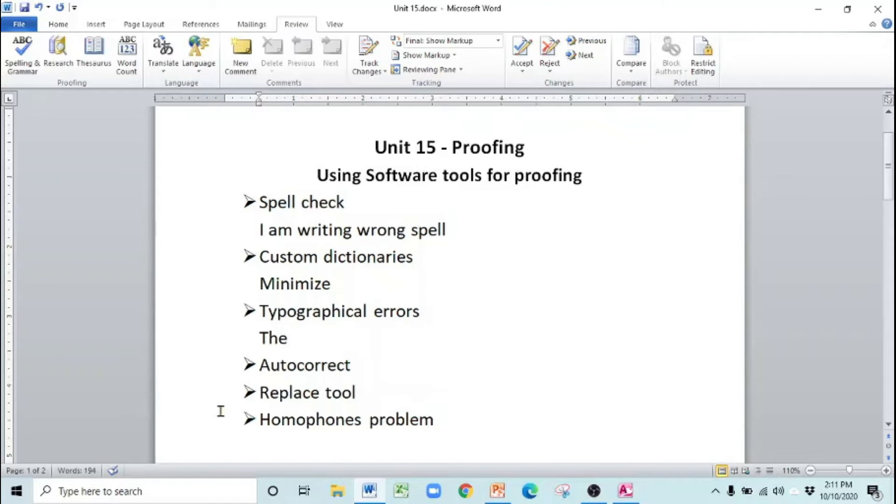
{"action": "left_click_drag", "start_coordinate": [252, 339], "coordinate": [289, 339]}
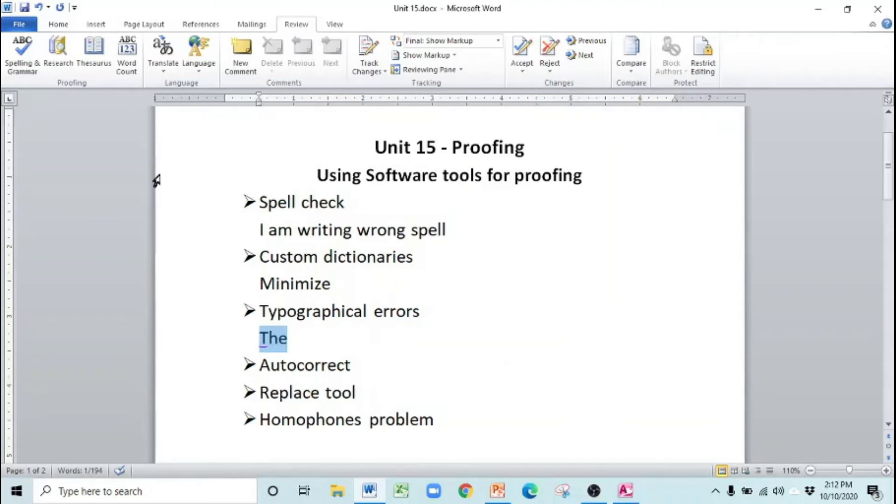
Step: Open the AutoCorrect options from Word's proofing settings and look through the list of automatic replacements
{"action": "left_click", "coordinate": [23, 25]}
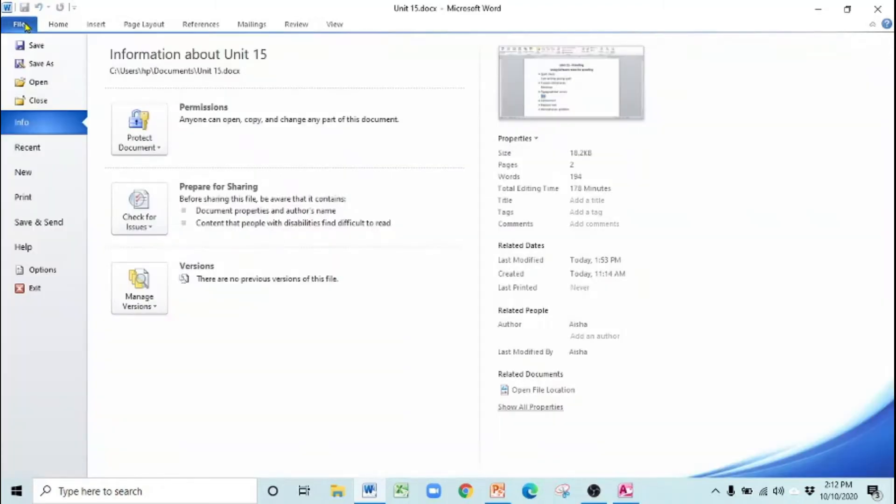
{"action": "left_click", "coordinate": [50, 271]}
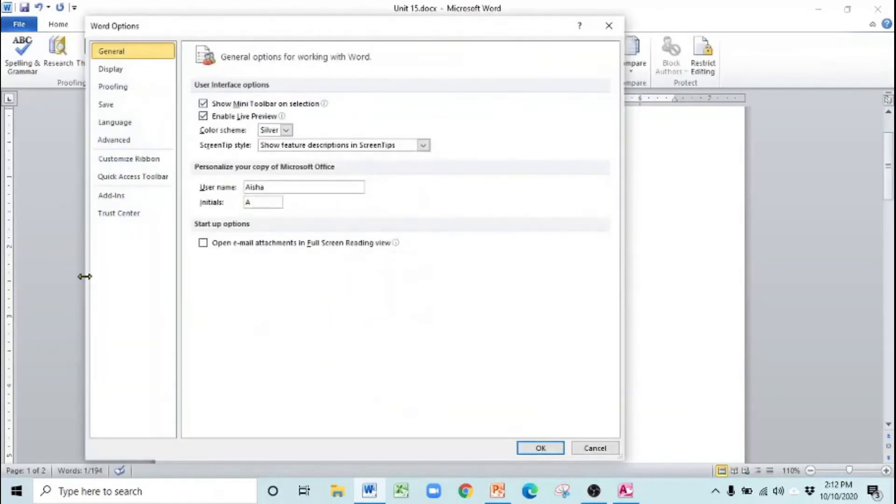
{"action": "left_click", "coordinate": [138, 90]}
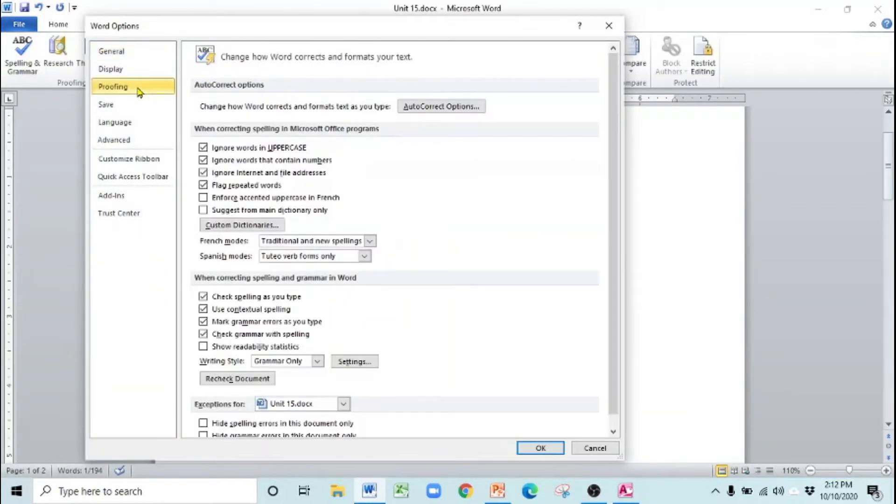
{"action": "left_click", "coordinate": [424, 108]}
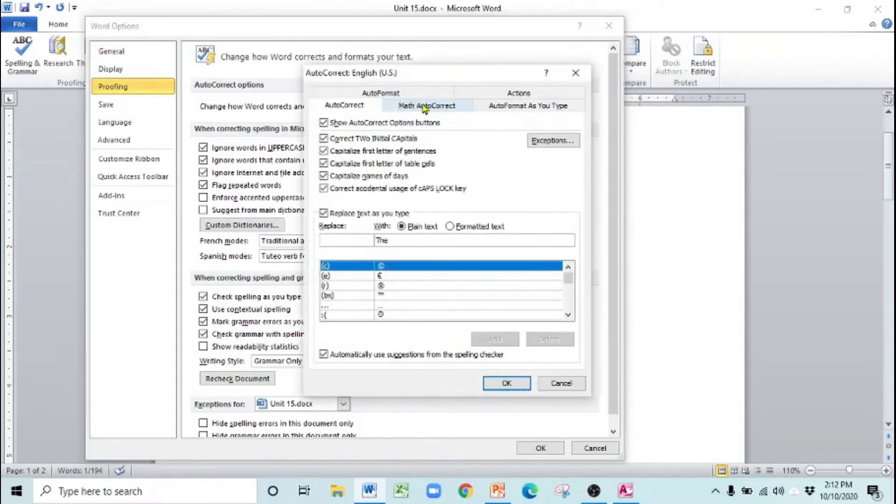
{"action": "left_click_drag", "start_coordinate": [568, 279], "coordinate": [569, 292]}
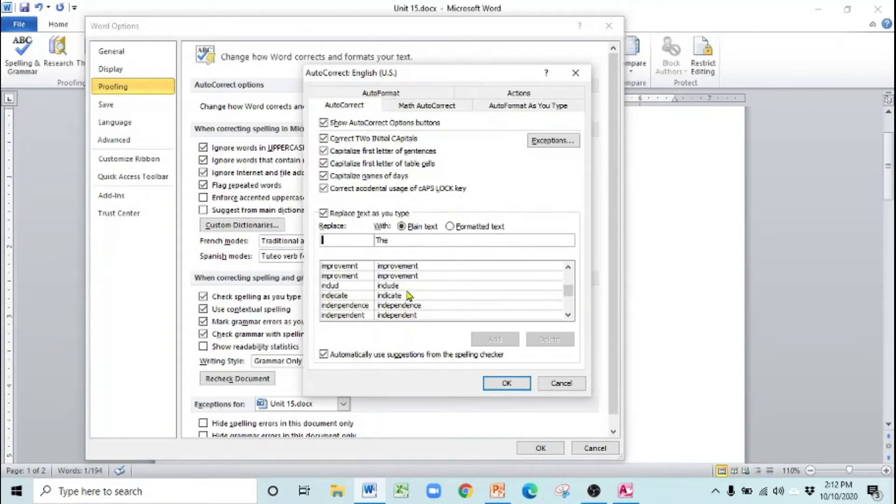
{"action": "scroll", "coordinate": [409, 294], "scroll_direction": "down", "scroll_amount": 4}
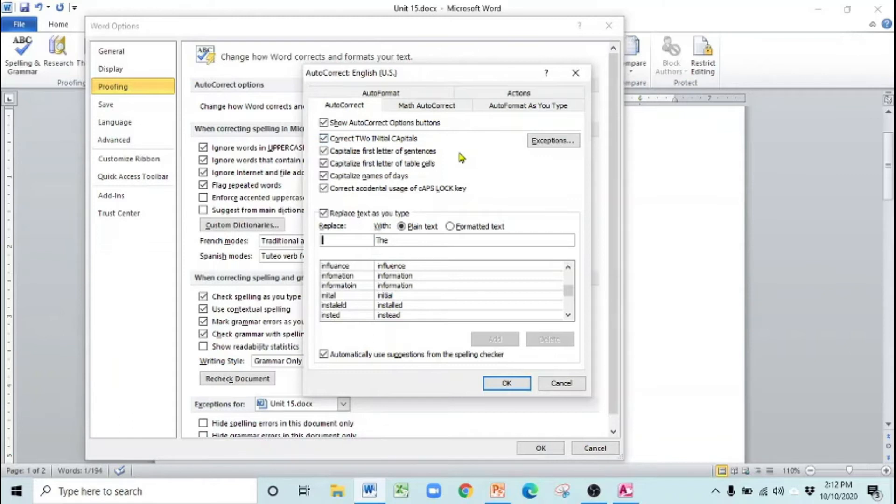
{"action": "scroll", "coordinate": [373, 270], "scroll_direction": "up", "scroll_amount": 8}
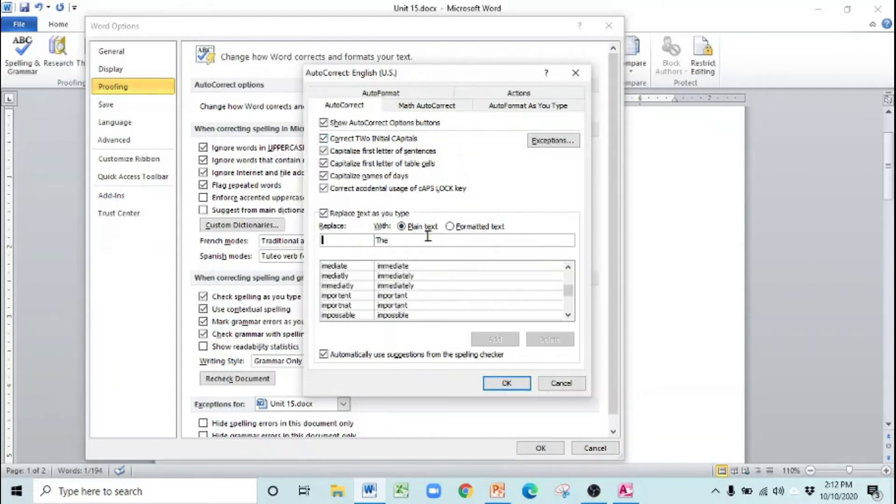
Step: Add an AutoCorrect entry that replaces one spelling of a first name with another, and accept the options
{"action": "type", "text": "Ayesha"}
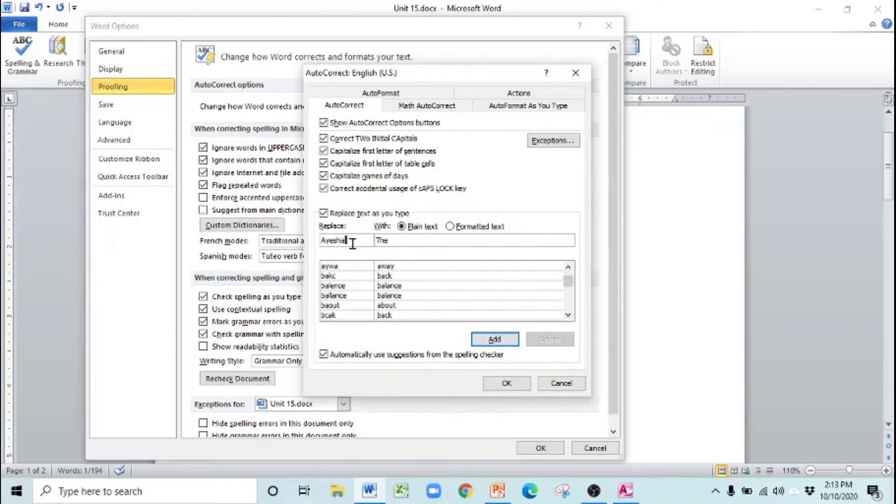
{"action": "left_click_drag", "start_coordinate": [402, 240], "coordinate": [368, 243]}
{"action": "type", "text": "Aisha"}
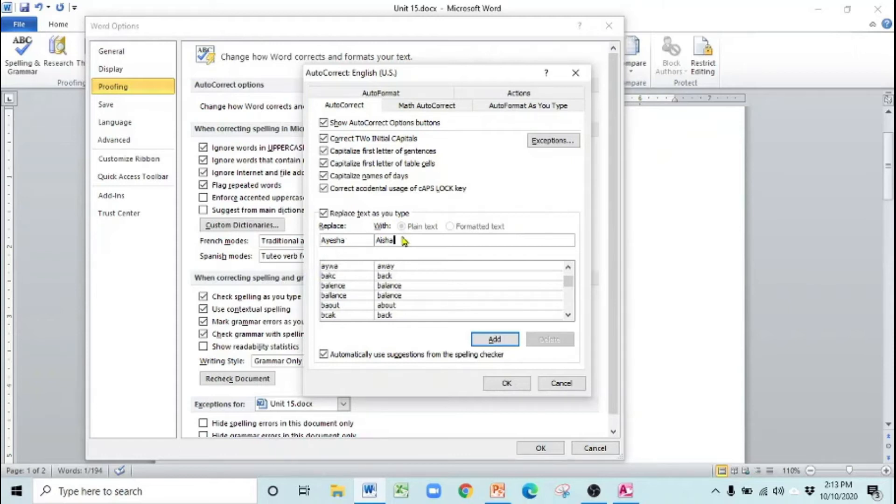
{"action": "left_click", "coordinate": [490, 339]}
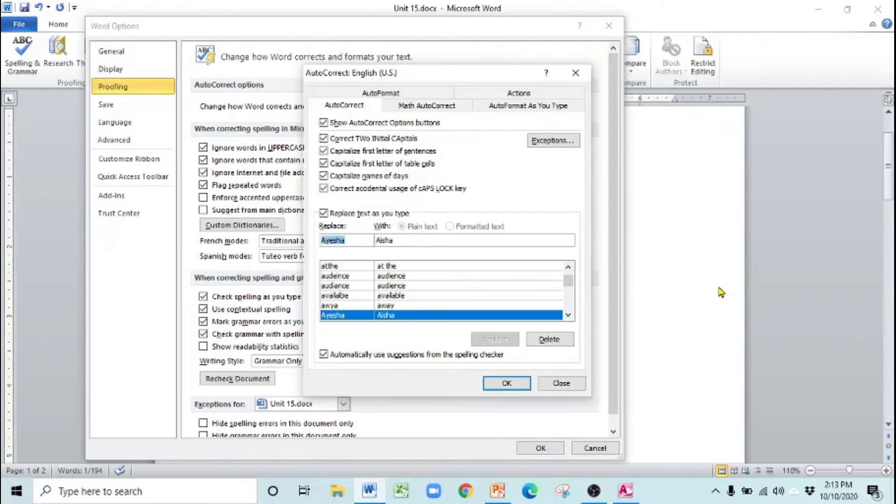
{"action": "left_click", "coordinate": [561, 384]}
{"action": "left_click", "coordinate": [542, 446]}
Step: Add an unbulleted line beneath the Autocorrect bullet, entering the first name in the spelling that AutoCorrect replaces
{"action": "left_click", "coordinate": [384, 348]}
{"action": "left_click", "coordinate": [381, 370]}
{"action": "key", "text": "Return"}
{"action": "key", "text": "BackSpace"}
{"action": "type", "text": "Ayes"}
{"action": "type", "text": "ha"}
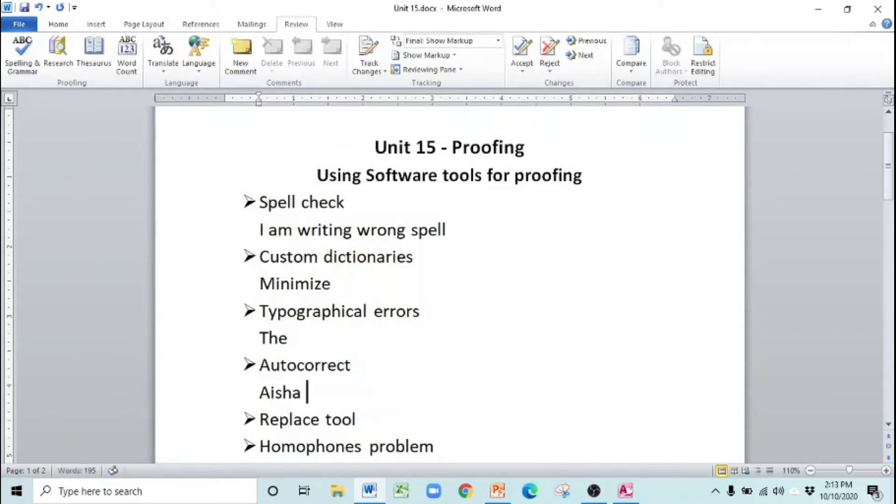
{"action": "left_click_drag", "start_coordinate": [305, 393], "coordinate": [252, 394]}
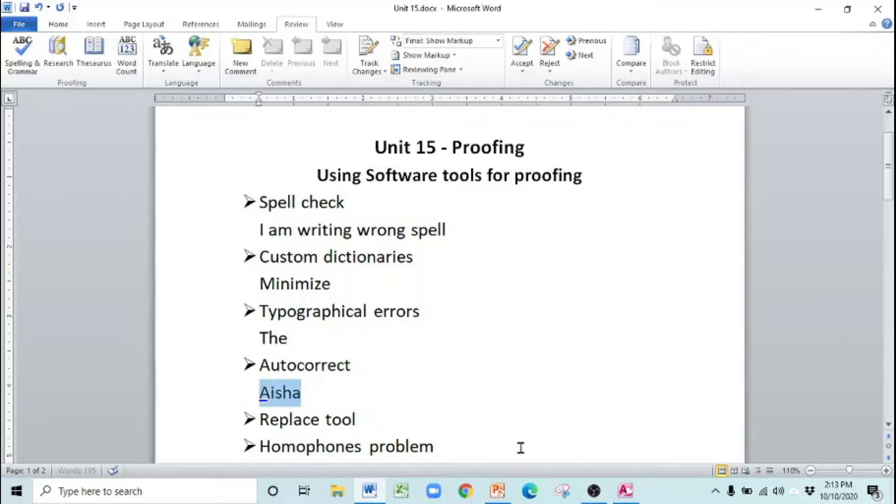
{"action": "left_click", "coordinate": [413, 401]}
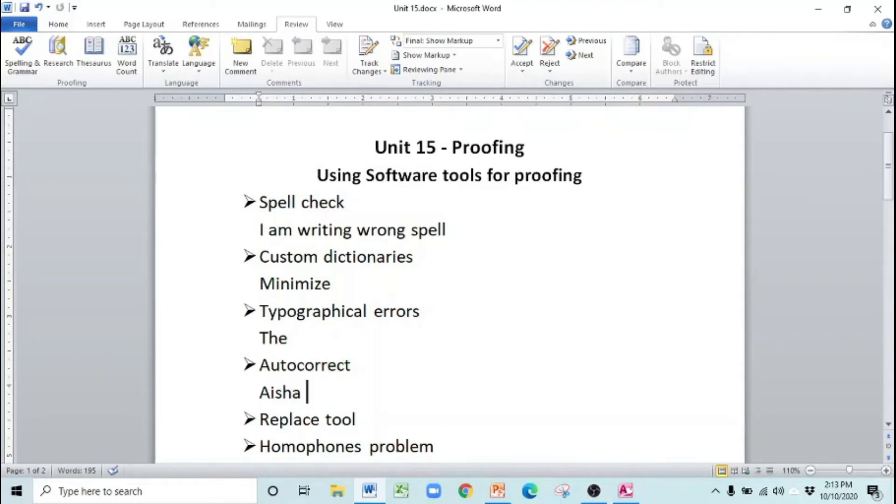
Step: Append "CTRL + H" to the Replace tool bullet
{"action": "scroll", "coordinate": [397, 399], "scroll_direction": "down", "scroll_amount": 1}
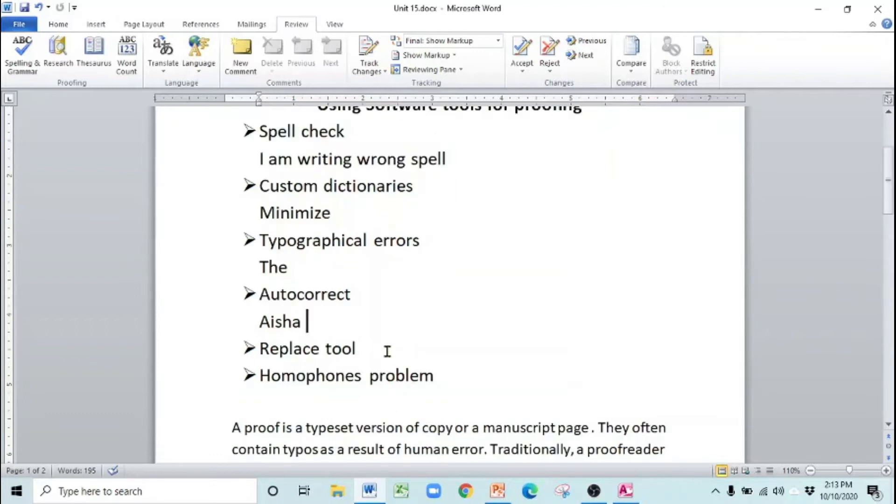
{"action": "left_click", "coordinate": [375, 351]}
{"action": "scroll", "coordinate": [493, 308], "scroll_direction": "down", "scroll_amount": 4}
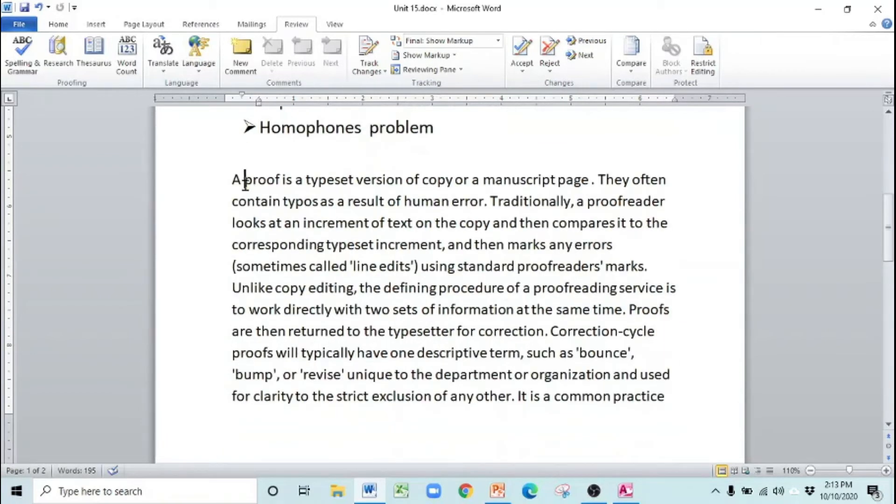
{"action": "double_click", "coordinate": [254, 180]}
{"action": "left_click", "coordinate": [274, 200]}
{"action": "scroll", "coordinate": [454, 164], "scroll_direction": "up", "scroll_amount": 1}
{"action": "left_click", "coordinate": [403, 168]}
{"action": "type", "text": "C"}
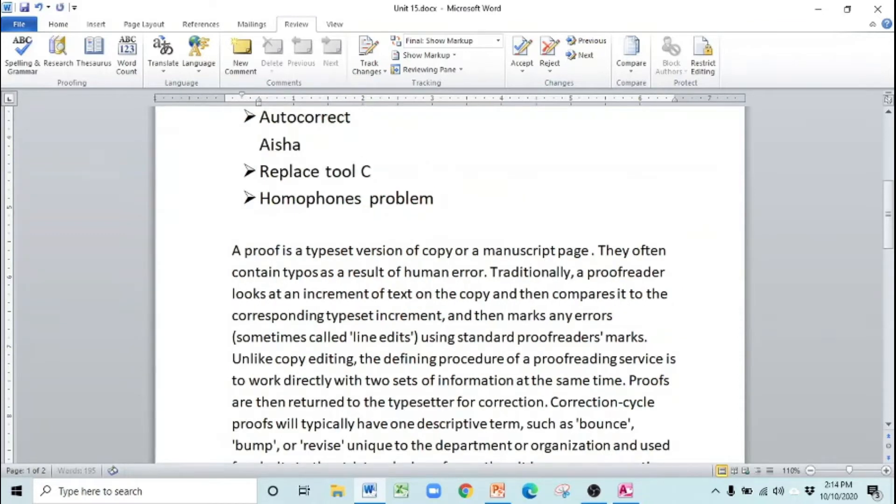
{"action": "type", "text": "TRL + H"}
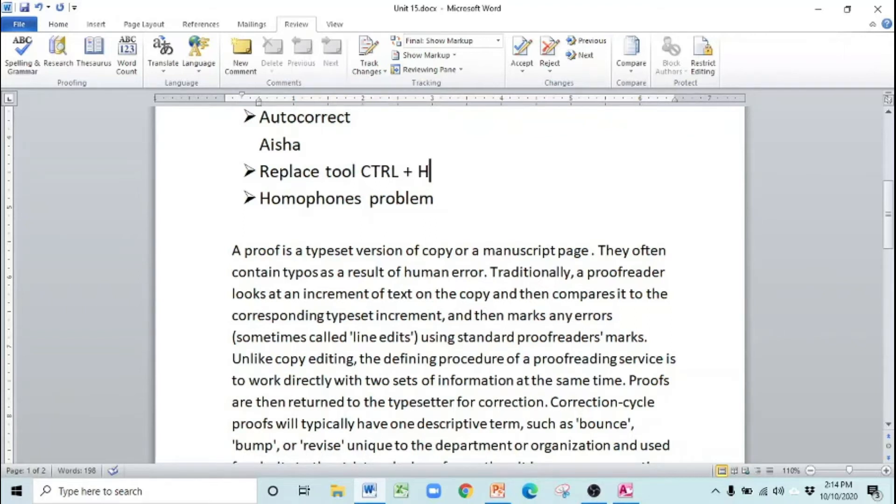
Step: Set up Find and Replace to change "proof" to "PROOF" with the replacement format set to Not Highlight
{"action": "key", "text": "ctrl+h"}
{"action": "left_click_drag", "start_coordinate": [427, 17], "coordinate": [616, 99]}
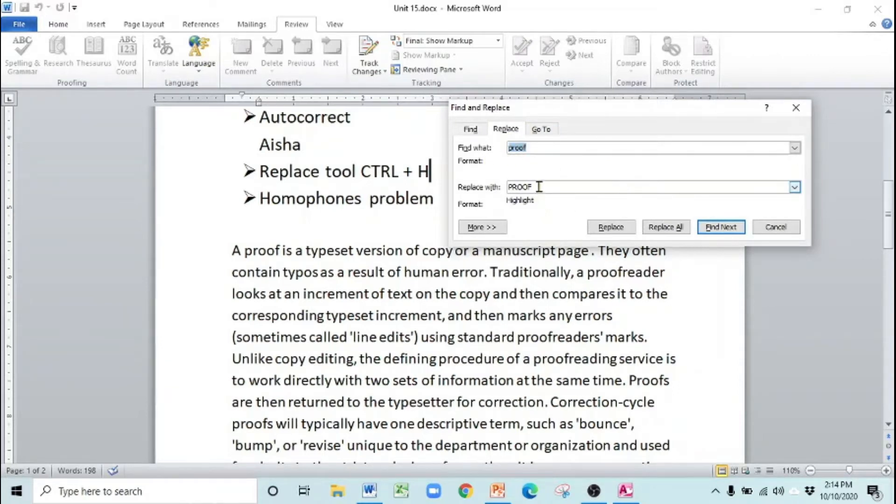
{"action": "left_click_drag", "start_coordinate": [536, 186], "coordinate": [488, 194]}
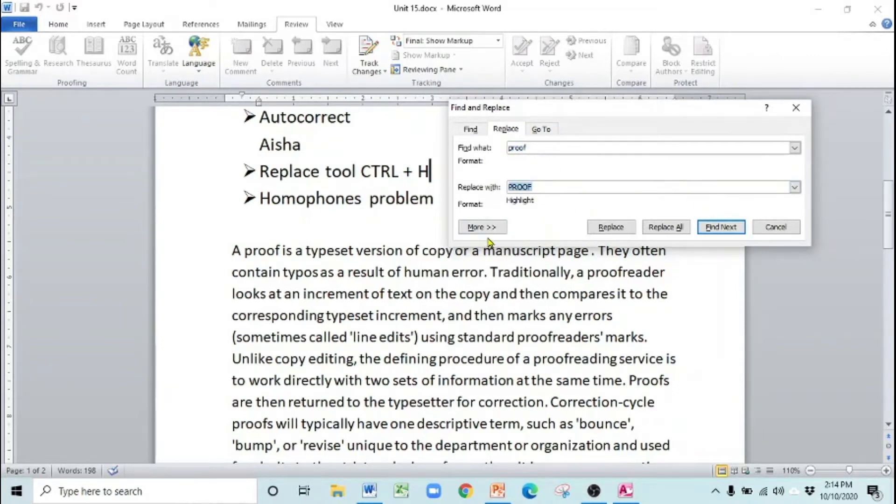
{"action": "type", "text": "PROO"}
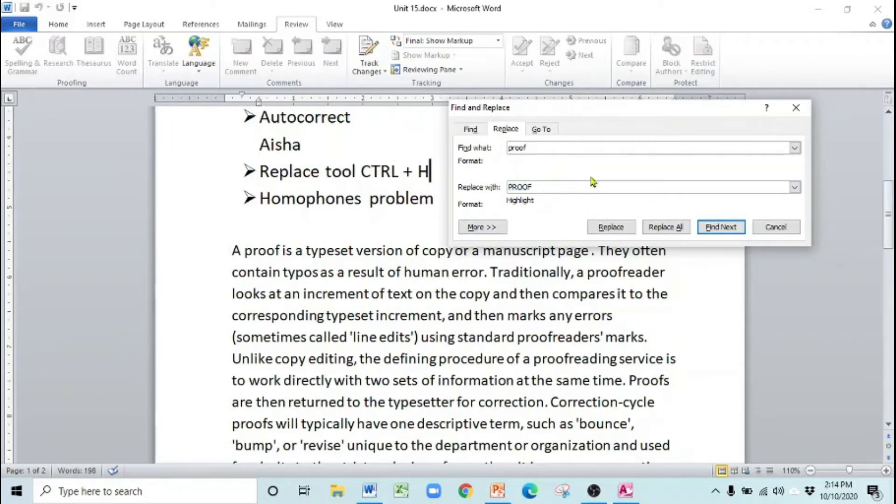
{"action": "left_click", "coordinate": [482, 227]}
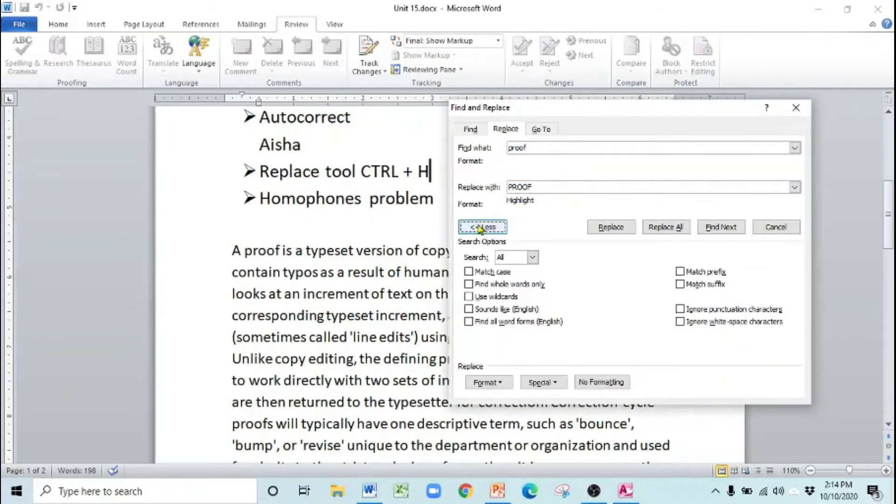
{"action": "left_click", "coordinate": [500, 384]}
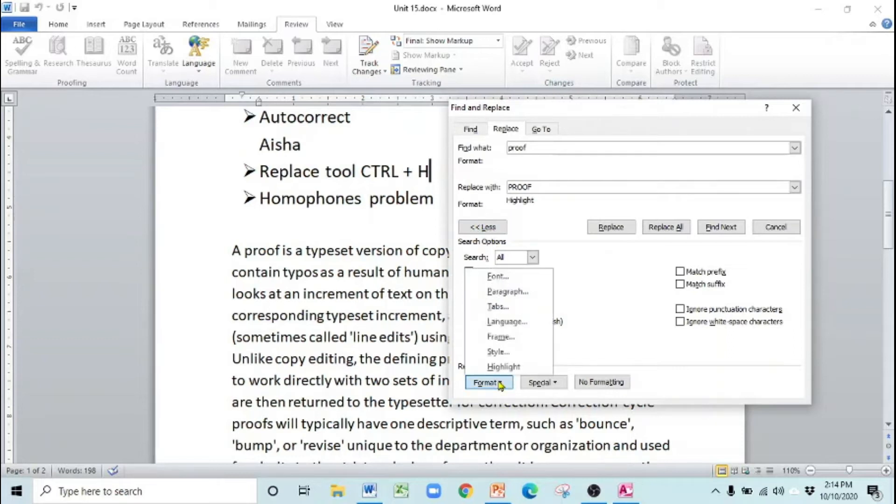
{"action": "left_click", "coordinate": [517, 369]}
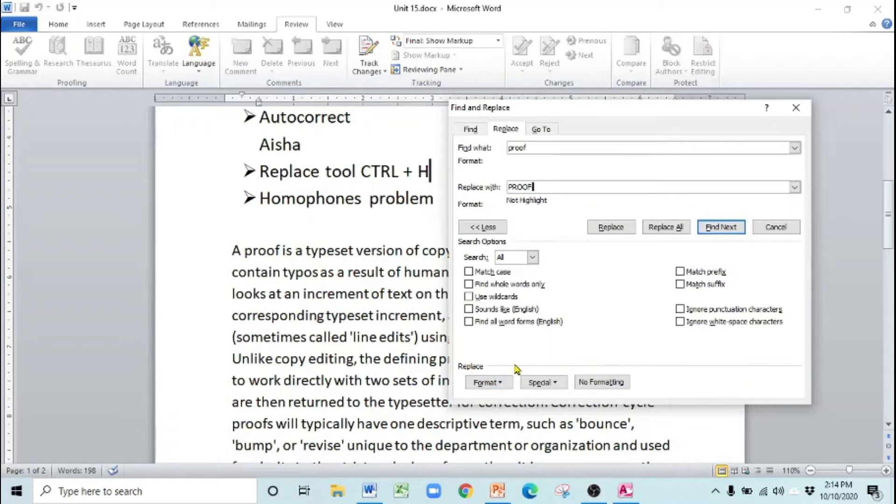
Step: Find the first "proof" in the body paragraph and replace only that occurrence with "PROOF"
{"action": "left_click", "coordinate": [617, 233]}
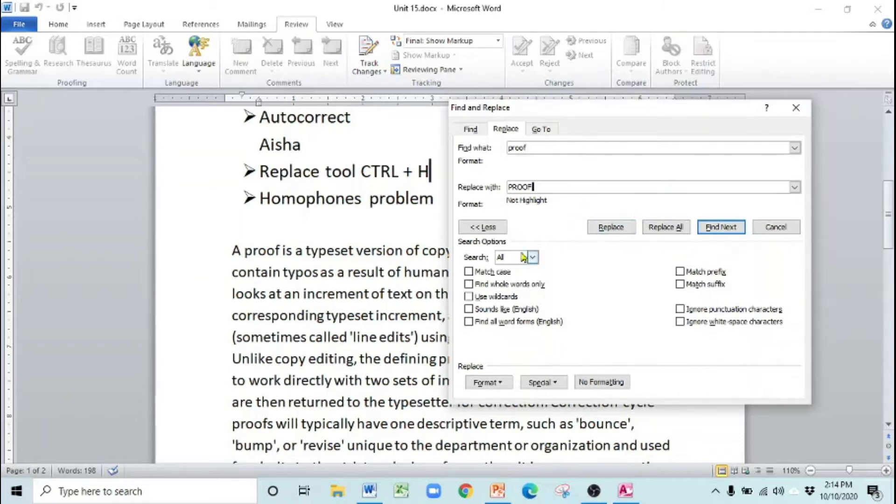
{"action": "left_click", "coordinate": [606, 228]}
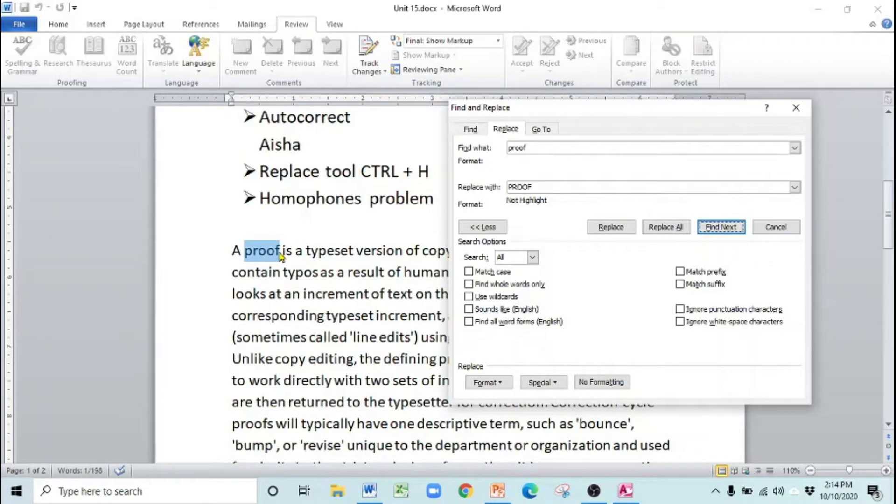
{"action": "left_click", "coordinate": [601, 229]}
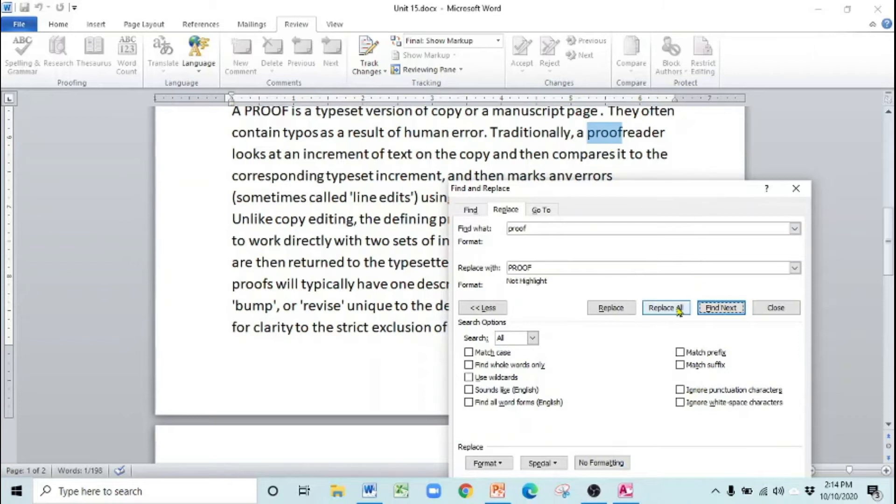
Step: Clear the highlight setting from the replacement format, replace all remaining "proof" occurrences with "PROOF", and close Find and Replace
{"action": "left_click", "coordinate": [488, 463]}
{"action": "left_click", "coordinate": [512, 449]}
{"action": "left_click", "coordinate": [490, 464]}
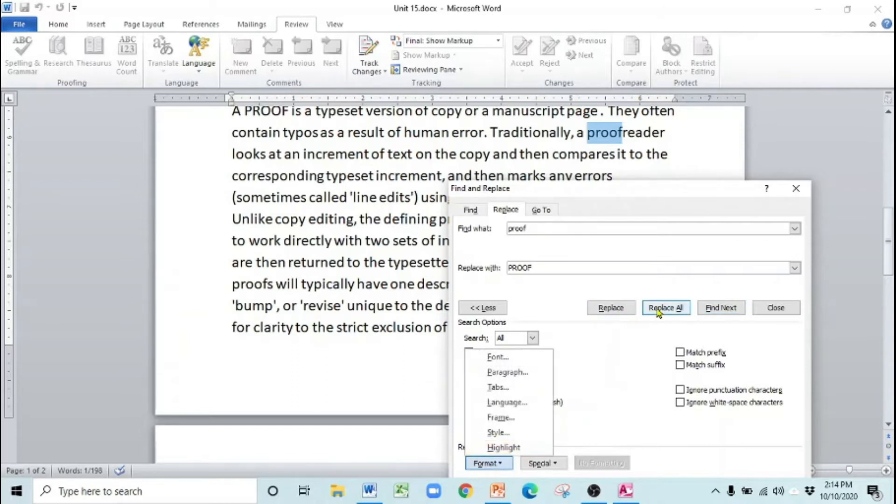
{"action": "left_click", "coordinate": [666, 309]}
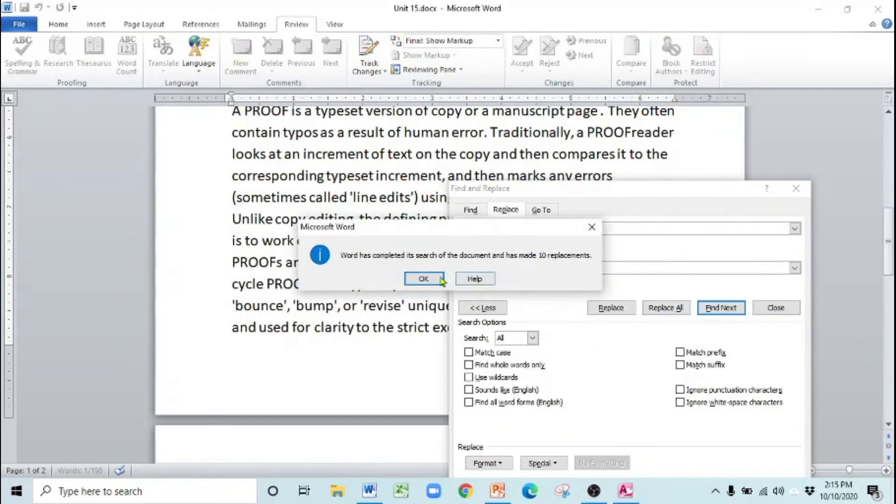
{"action": "left_click", "coordinate": [423, 279]}
{"action": "left_click", "coordinate": [797, 191]}
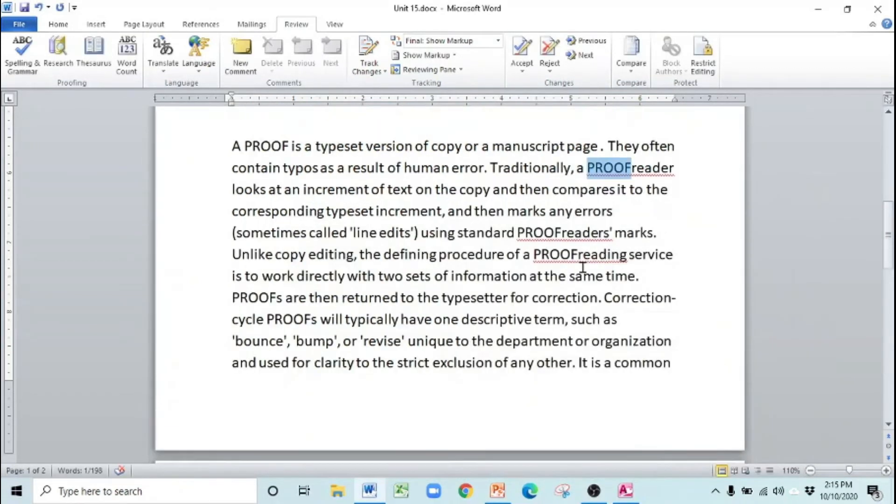
Step: Examine the replaced text in the body paragraph, selecting "PROOF" in the first lines and within "PROOFreader" and "PROOFreaders'"
{"action": "scroll", "coordinate": [319, 319], "scroll_direction": "up", "scroll_amount": 3}
{"action": "left_click", "coordinate": [346, 275]}
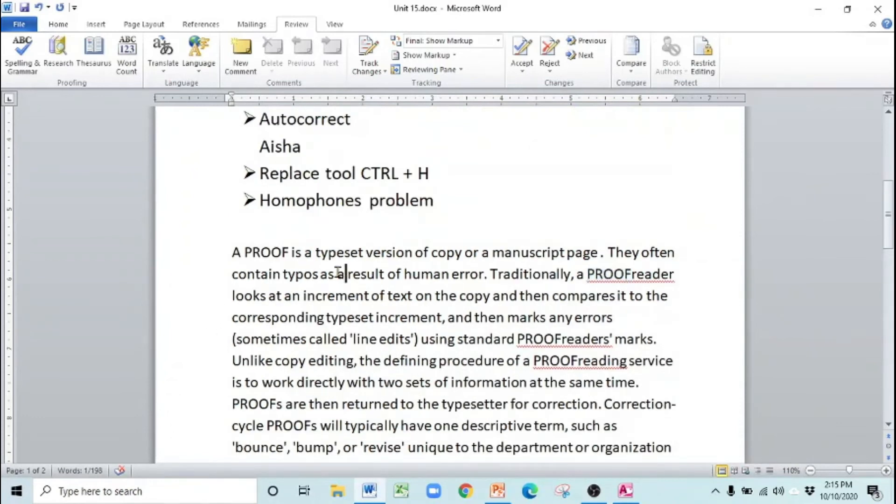
{"action": "double_click", "coordinate": [265, 252]}
{"action": "left_click", "coordinate": [587, 274]}
{"action": "left_click_drag", "start_coordinate": [587, 274], "coordinate": [628, 275]}
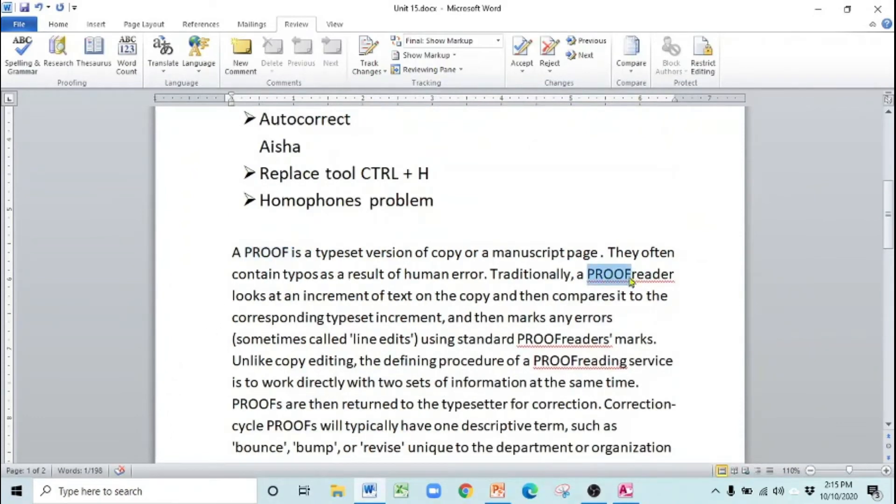
{"action": "left_click_drag", "start_coordinate": [525, 340], "coordinate": [567, 339]}
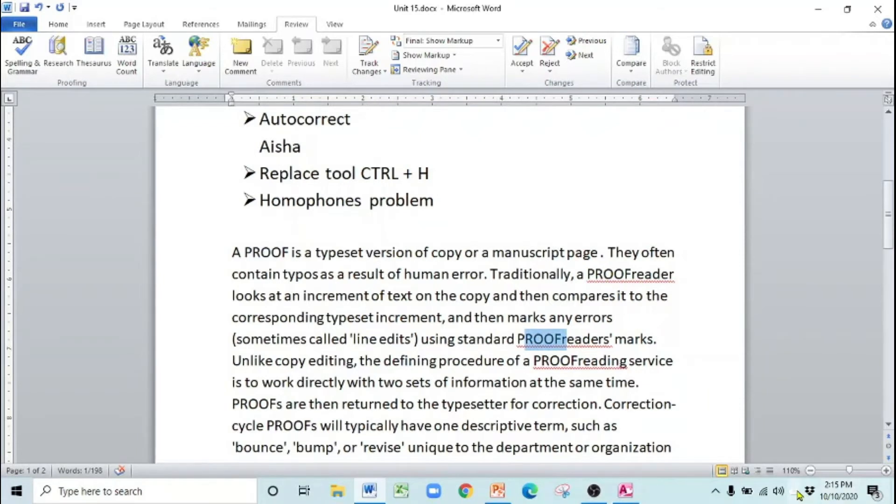
{"action": "scroll", "coordinate": [691, 409], "scroll_direction": "up", "scroll_amount": 2}
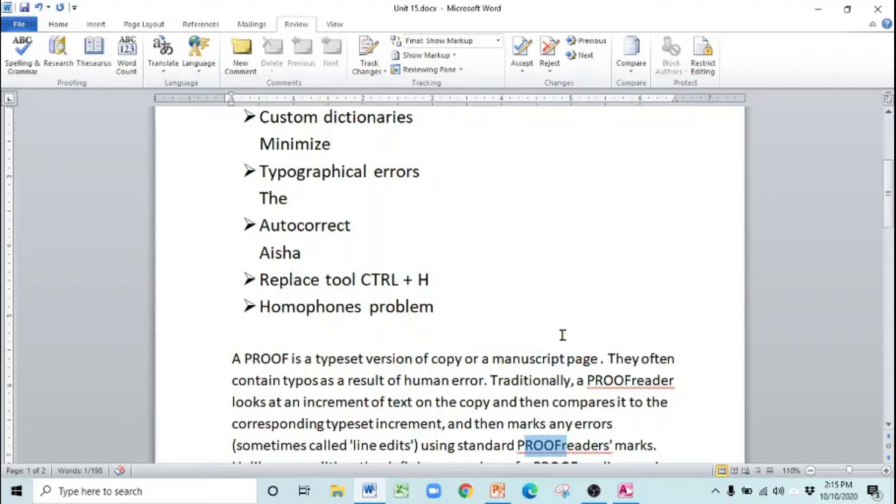
Step: Add the homophone example "I am righting" on an unbulleted line below "Homophones problem"
{"action": "left_click", "coordinate": [449, 311]}
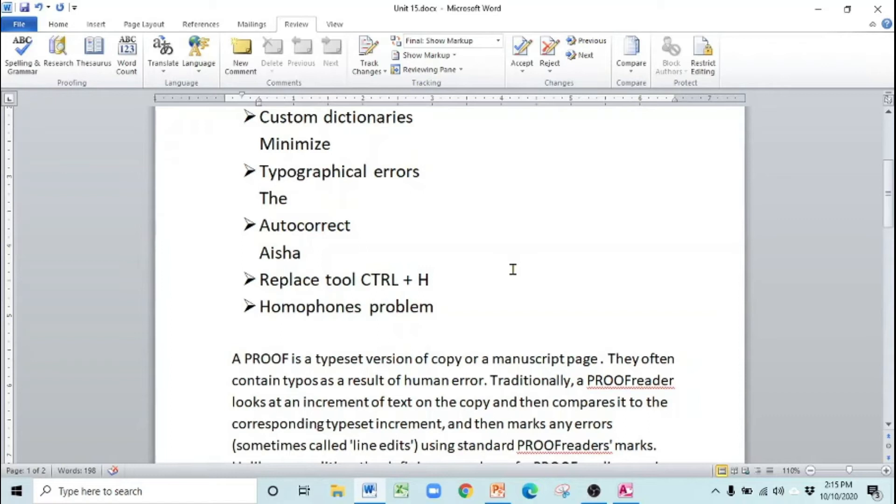
{"action": "key", "text": "Return"}
{"action": "key", "text": "BackSpace"}
{"action": "type", "text": "I a"}
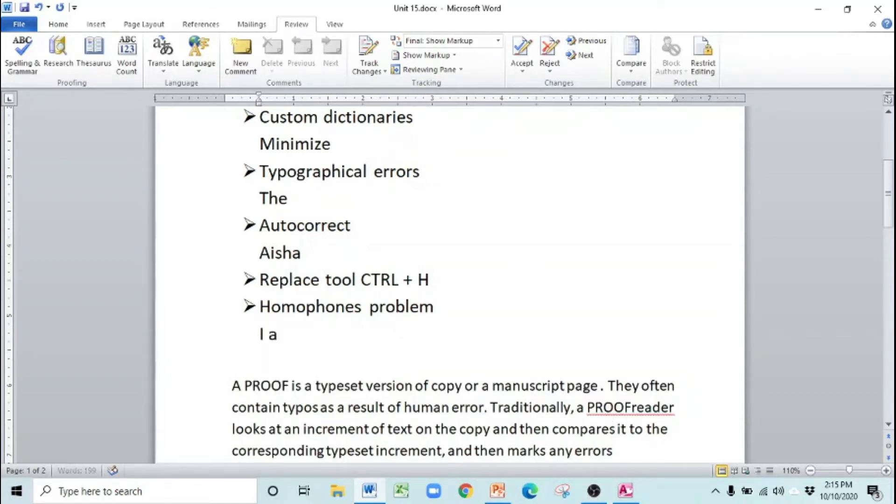
{"action": "type", "text": "m righting"}
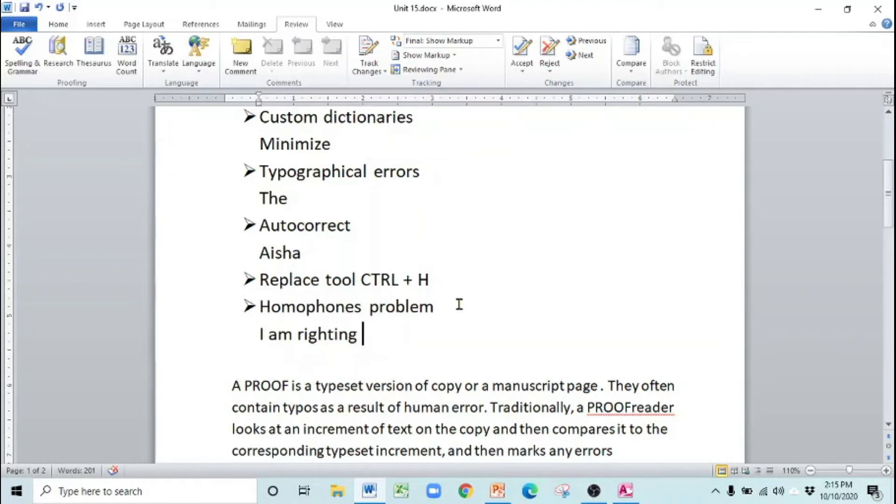
{"action": "type", "text": "writ"}
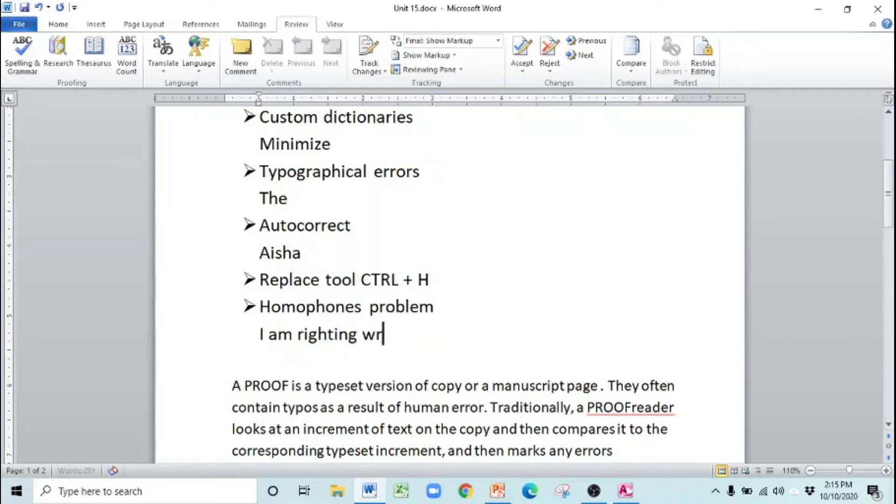
{"action": "key", "text": "BackSpace"}
{"action": "key", "text": "BackSpace"}
{"action": "key", "text": "BackSpace"}
{"action": "key", "text": "BackSpace"}
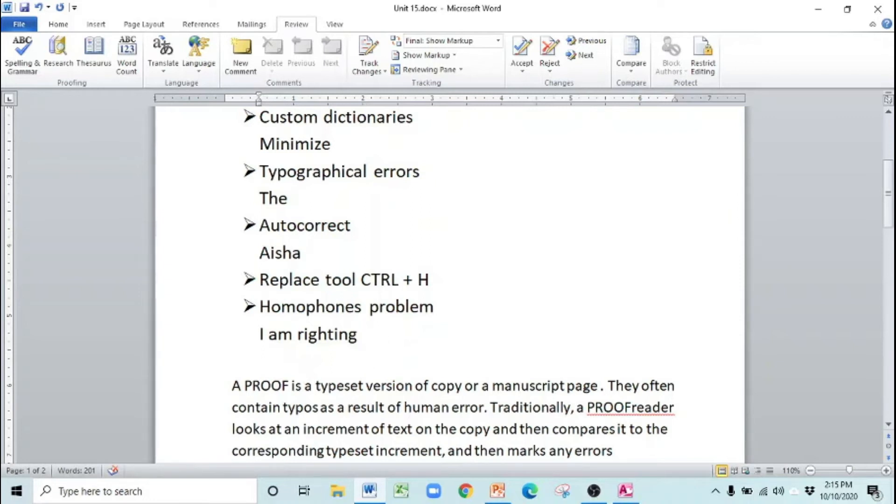
Step: Replace the example line below "Homophones problem" with "Let's go to the beech"
{"action": "left_click_drag", "start_coordinate": [382, 335], "coordinate": [261, 336]}
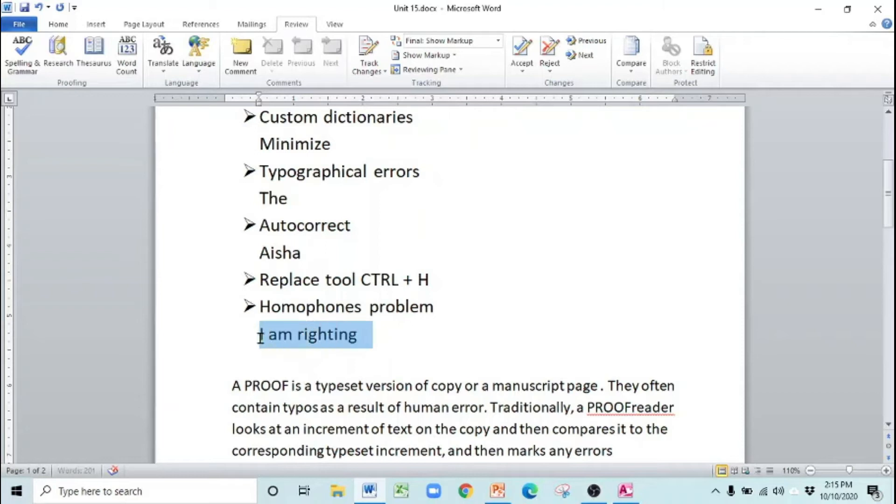
{"action": "type", "text": "Let"}
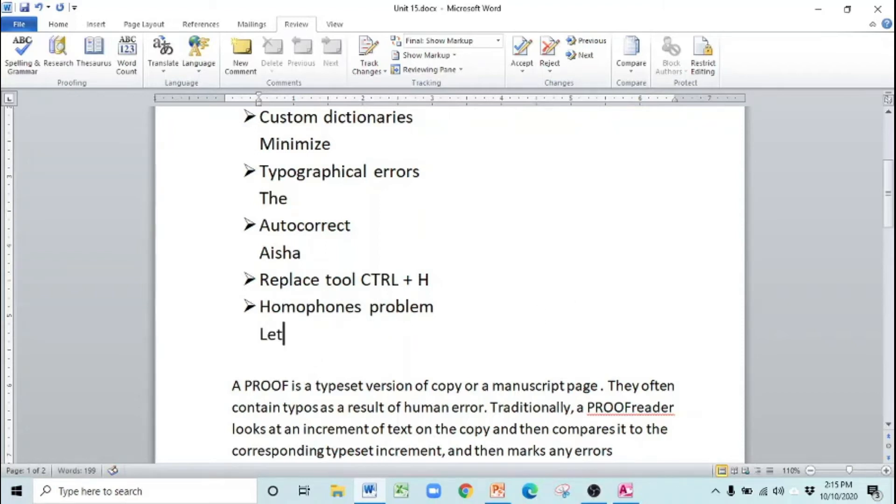
{"action": "type", "text": "'s go to the beech"}
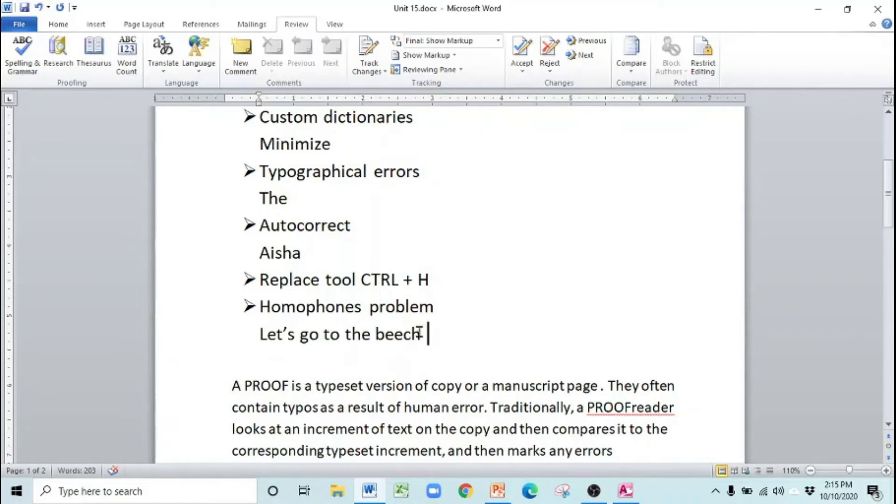
Step: Highlight "beech" as the homophone error, and delete the whole example line below "Homophones problem"
{"action": "left_click_drag", "start_coordinate": [437, 338], "coordinate": [373, 336]}
{"action": "left_click", "coordinate": [405, 386]}
{"action": "left_click", "coordinate": [430, 335]}
{"action": "left_click_drag", "start_coordinate": [430, 334], "coordinate": [289, 342]}
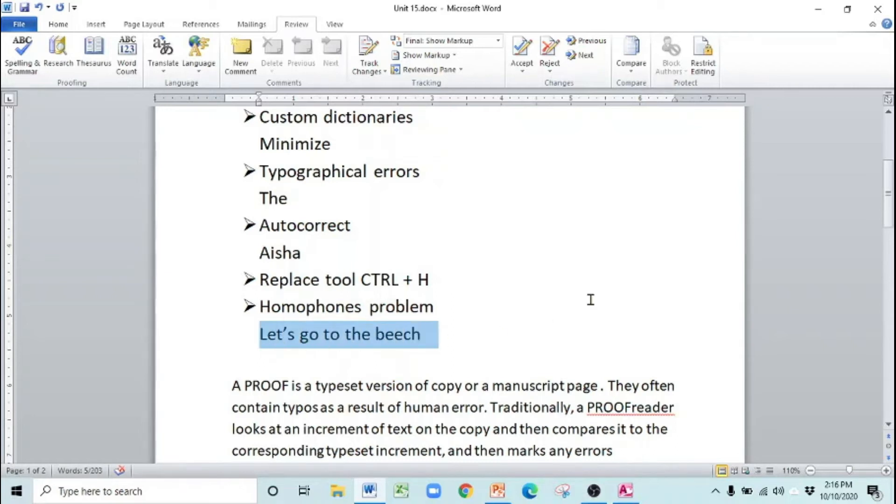
{"action": "key", "text": "Delete"}
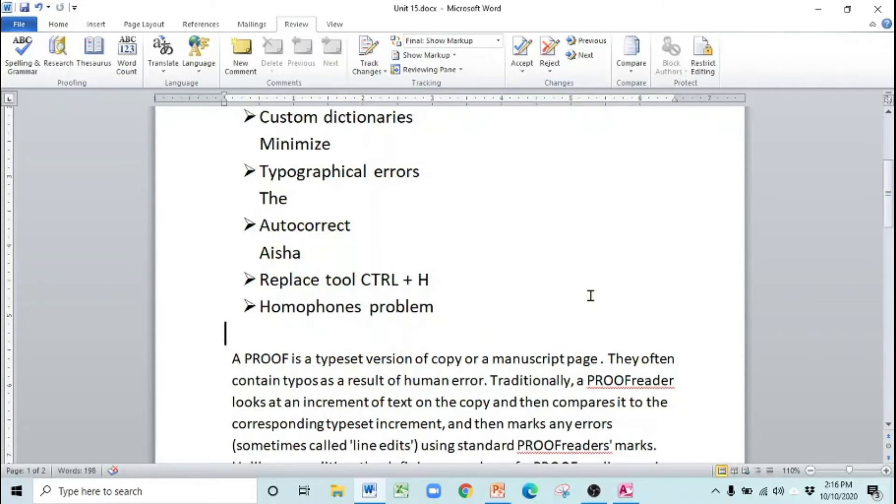
Step: Switch to the PowerPoint presentation and review the Validation and Verification definitions on slide 5
{"action": "left_click", "coordinate": [499, 492]}
{"action": "left_click", "coordinate": [92, 254]}
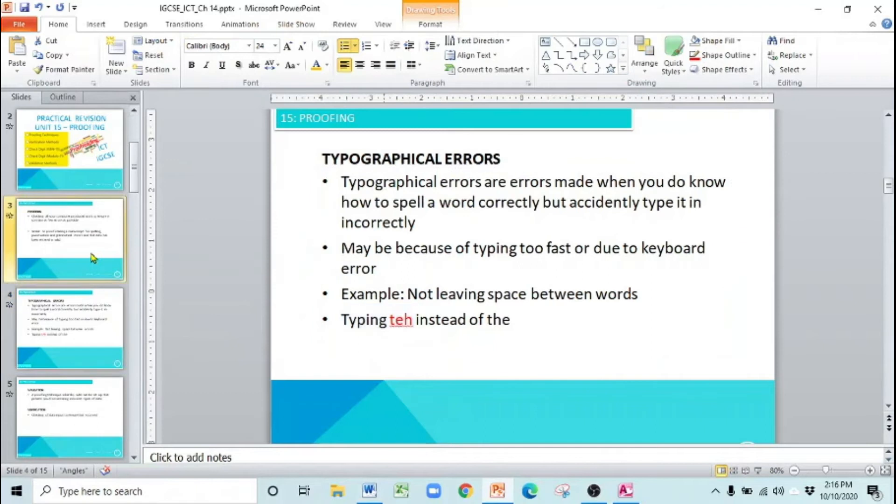
{"action": "left_click", "coordinate": [119, 390]}
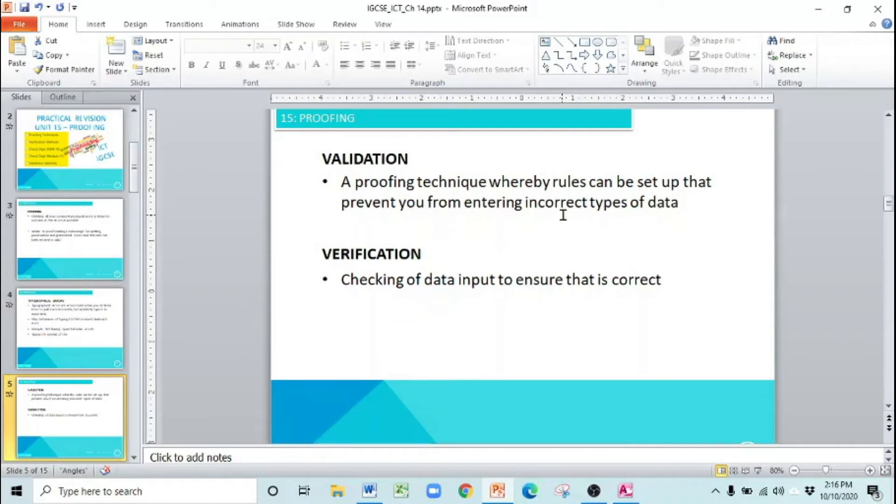
{"action": "left_click", "coordinate": [680, 204]}
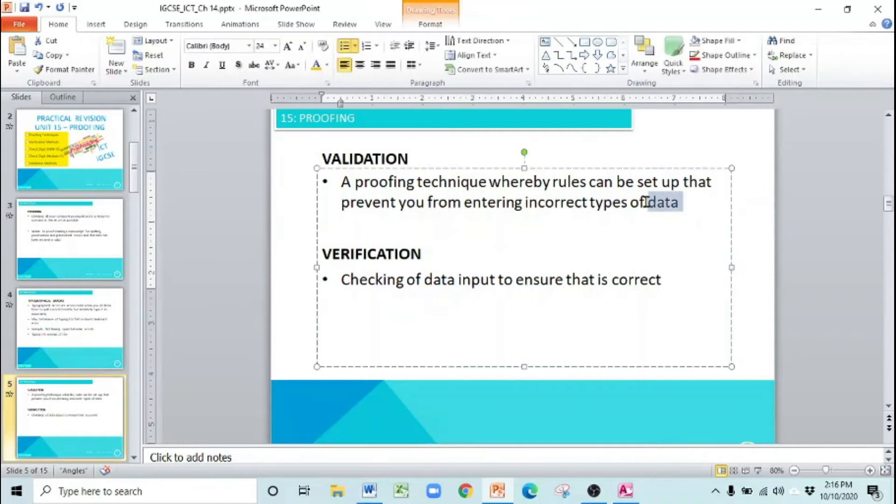
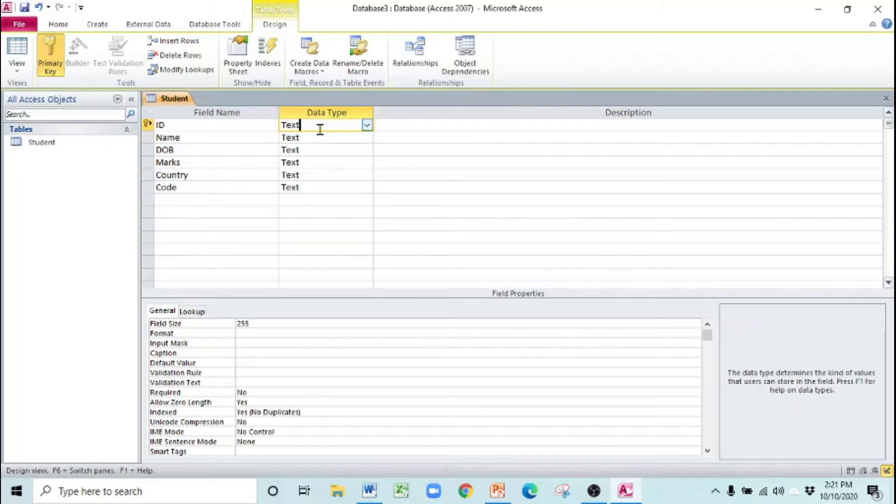
Step: Open the Input Mask Wizard's mask list for the Student table's ID field and start a new blank mask record
{"action": "left_click", "coordinate": [258, 347]}
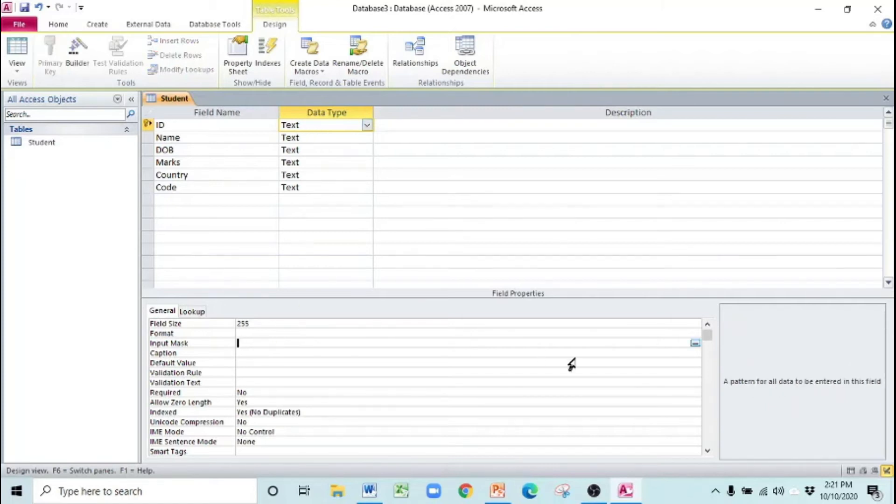
{"action": "left_click", "coordinate": [695, 343]}
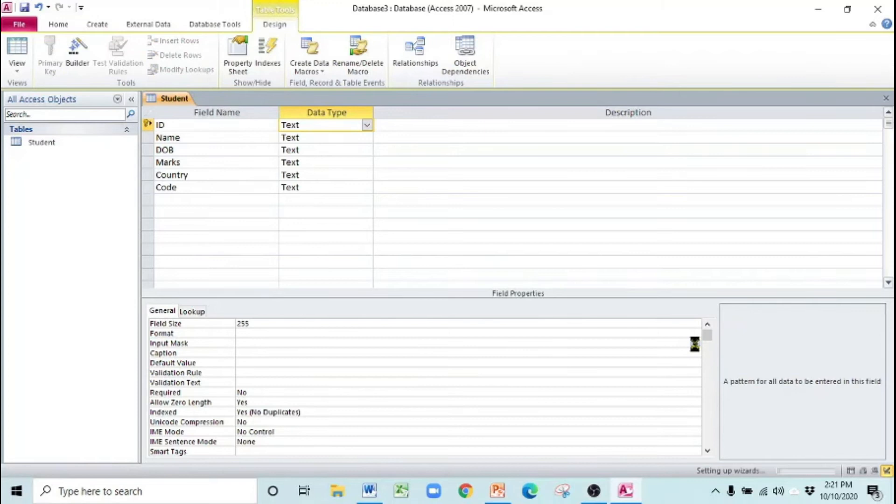
{"action": "left_click", "coordinate": [424, 279]}
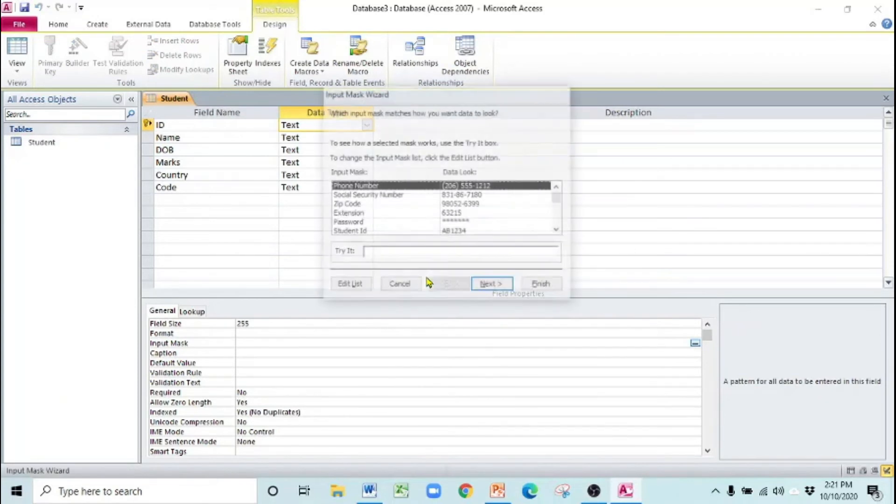
{"action": "left_click", "coordinate": [357, 287]}
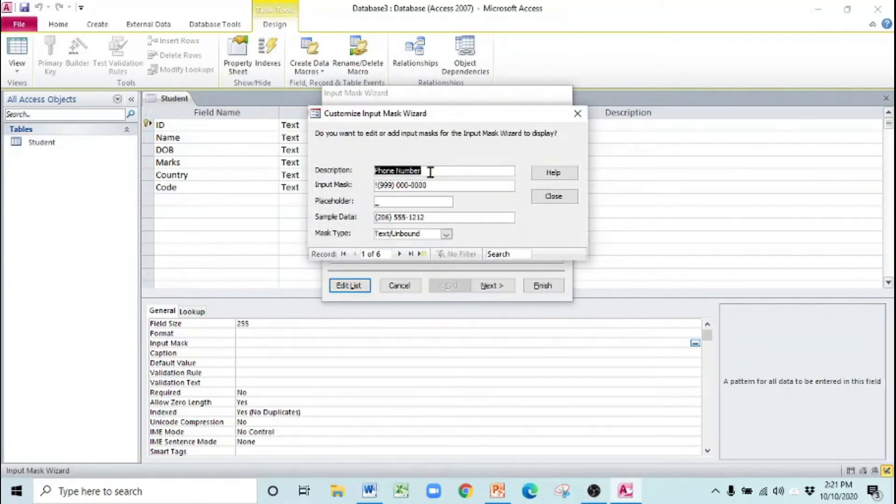
{"action": "left_click", "coordinate": [411, 255]}
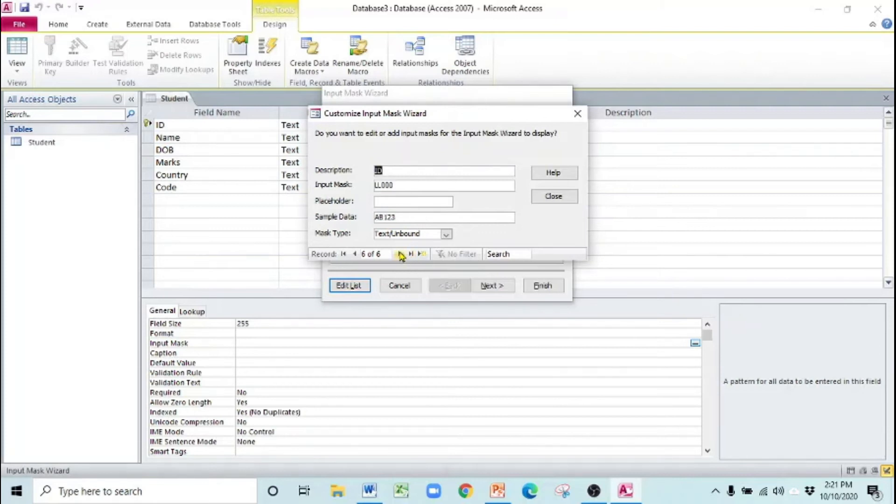
{"action": "left_click", "coordinate": [400, 255]}
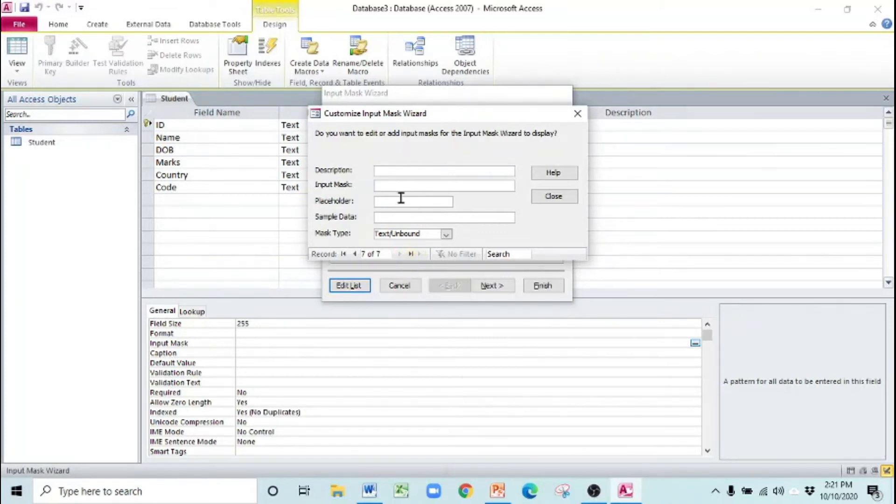
Step: Define the new input mask with description "ID Student", mask LLL000 and sample data ABC123, and close the mask list editor
{"action": "type", "text": "ID "}
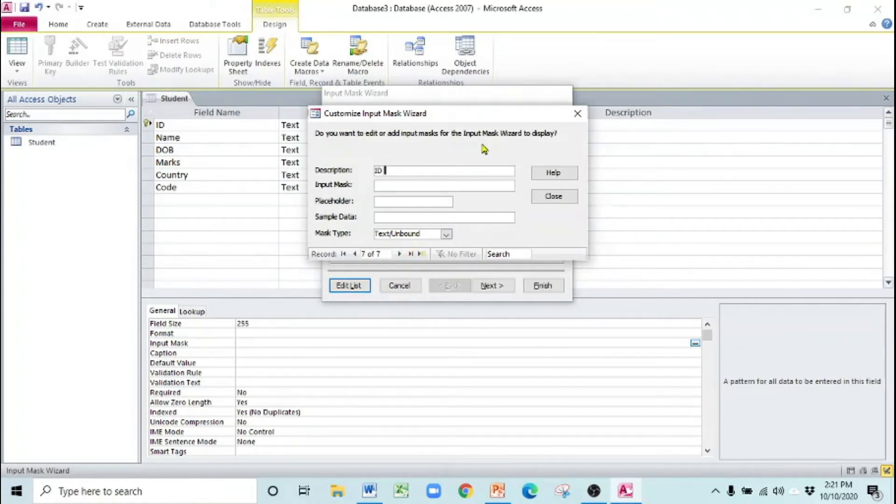
{"action": "type", "text": "Student"}
{"action": "left_click", "coordinate": [418, 185]}
{"action": "left_click", "coordinate": [450, 217]}
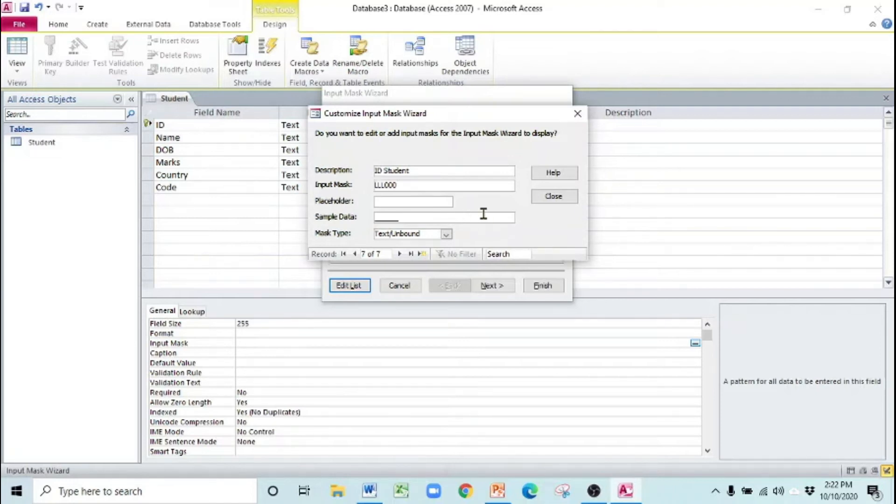
{"action": "key", "text": "Left"}
{"action": "key", "text": "Left"}
{"action": "type", "text": "ABC123"}
{"action": "left_click", "coordinate": [554, 197]}
Step: Apply the "ID Student" input mask to the ID field, keeping the wizard's remaining settings
{"action": "left_click", "coordinate": [559, 230]}
{"action": "left_click", "coordinate": [559, 231]}
{"action": "left_click", "coordinate": [451, 233]}
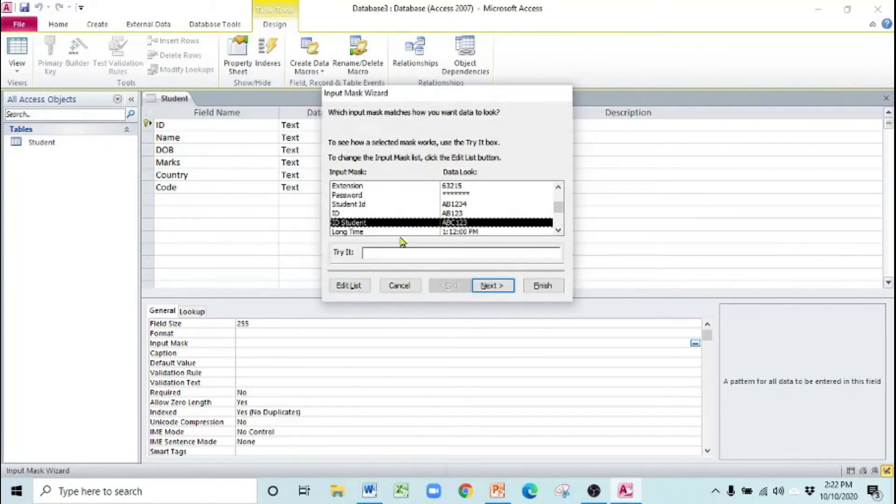
{"action": "left_click", "coordinate": [493, 287]}
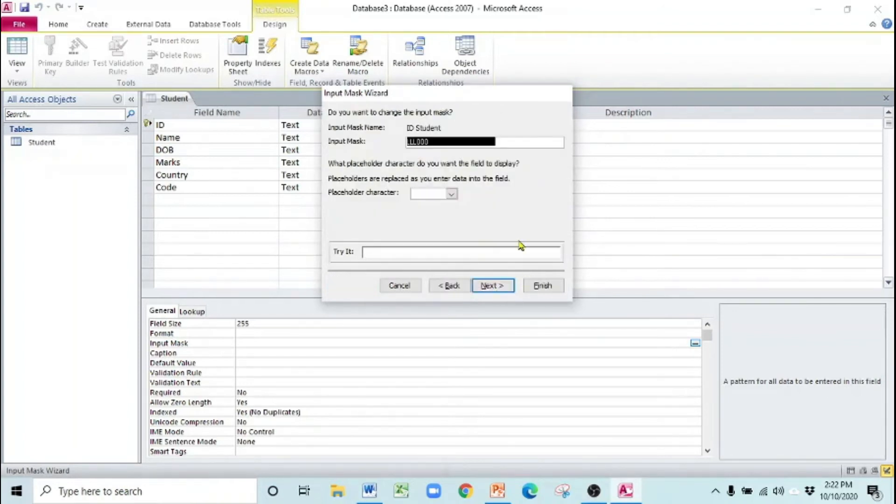
{"action": "left_click", "coordinate": [493, 286]}
{"action": "left_click", "coordinate": [506, 291]}
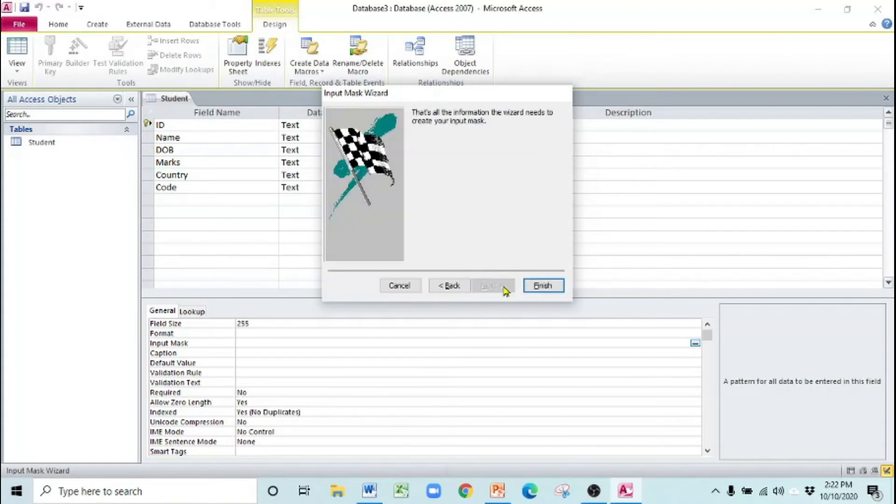
{"action": "left_click", "coordinate": [542, 286]}
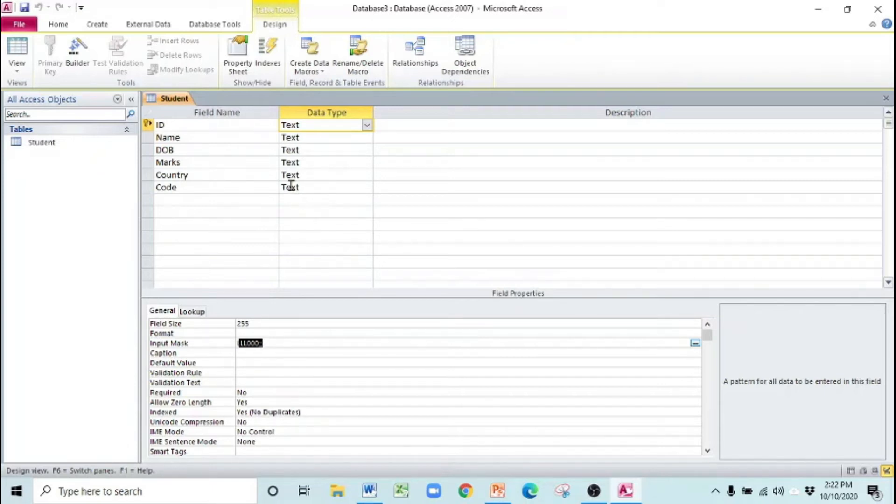
Step: Make data entry mandatory for the Name field by setting its Required property to Yes
{"action": "left_click", "coordinate": [234, 140]}
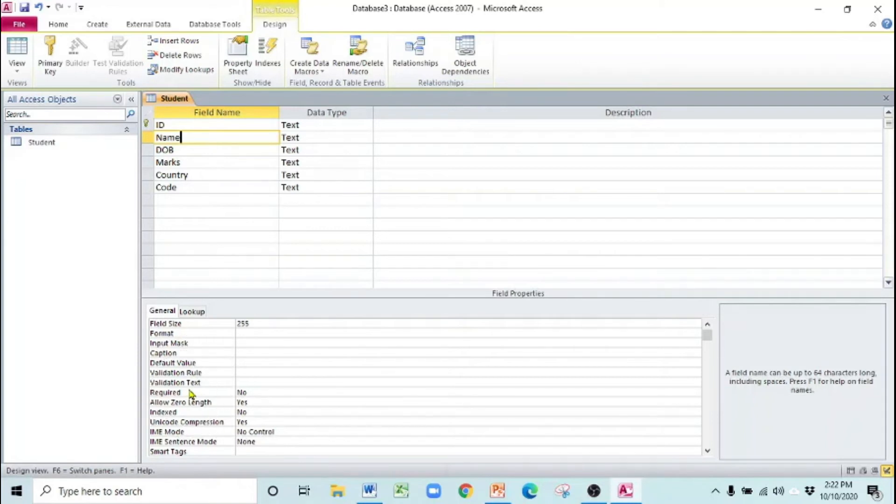
{"action": "left_click", "coordinate": [247, 393]}
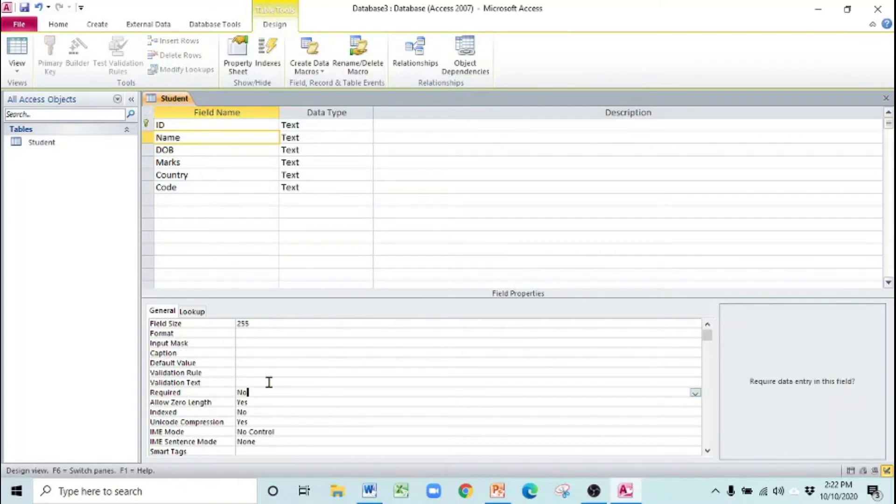
{"action": "left_click", "coordinate": [695, 393]}
{"action": "left_click", "coordinate": [366, 402]}
Step: Change the DOB field's data type to Date/Time
{"action": "left_click", "coordinate": [201, 150]}
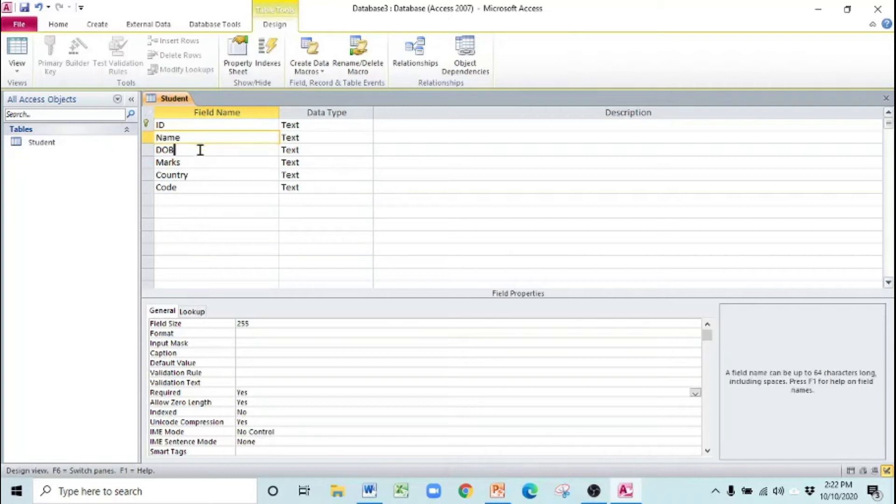
{"action": "left_click", "coordinate": [357, 148]}
{"action": "left_click", "coordinate": [368, 150]}
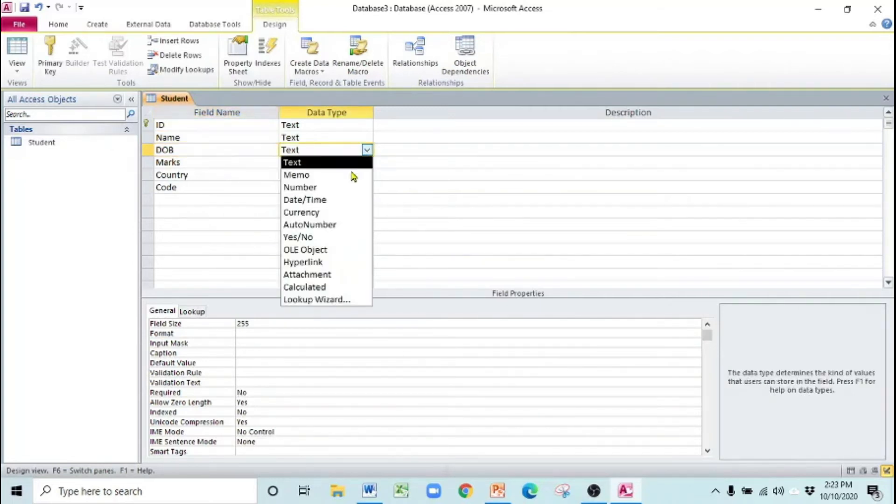
{"action": "left_click", "coordinate": [323, 198]}
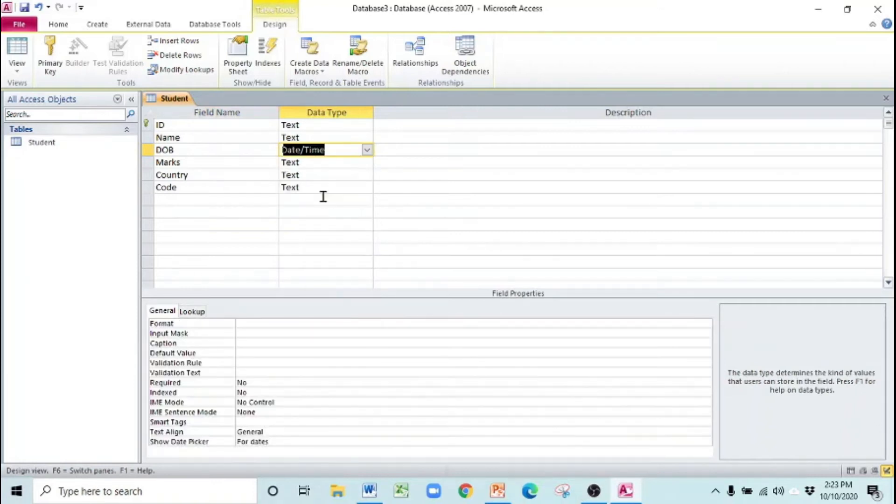
Step: Change the Marks field's data type to Number
{"action": "left_click", "coordinate": [224, 162]}
{"action": "left_click", "coordinate": [309, 162]}
{"action": "left_click", "coordinate": [366, 163]}
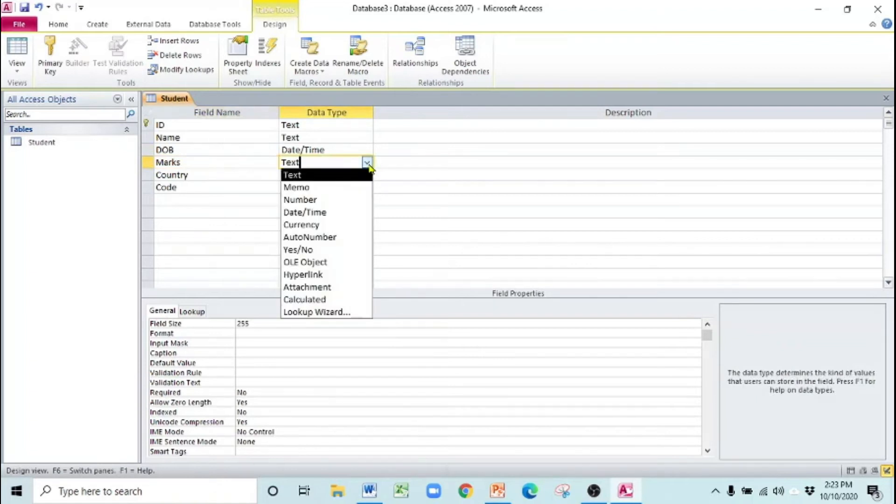
{"action": "left_click", "coordinate": [315, 206]}
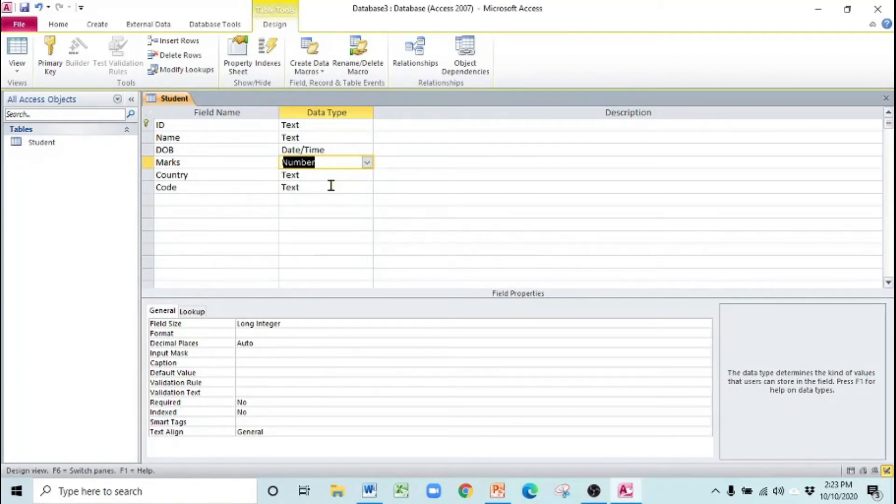
Step: Start a validation rule for the Marks field in the Expression Builder and insert the Between comparison operator
{"action": "left_click", "coordinate": [259, 382]}
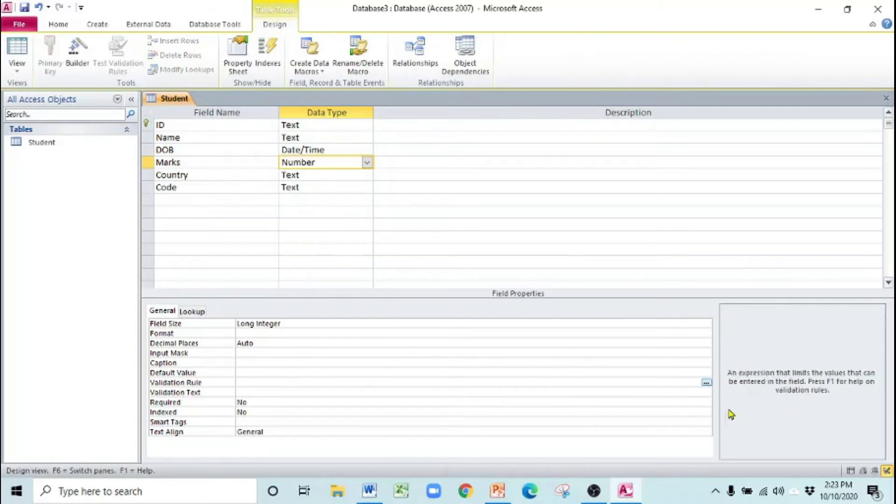
{"action": "left_click", "coordinate": [706, 383]}
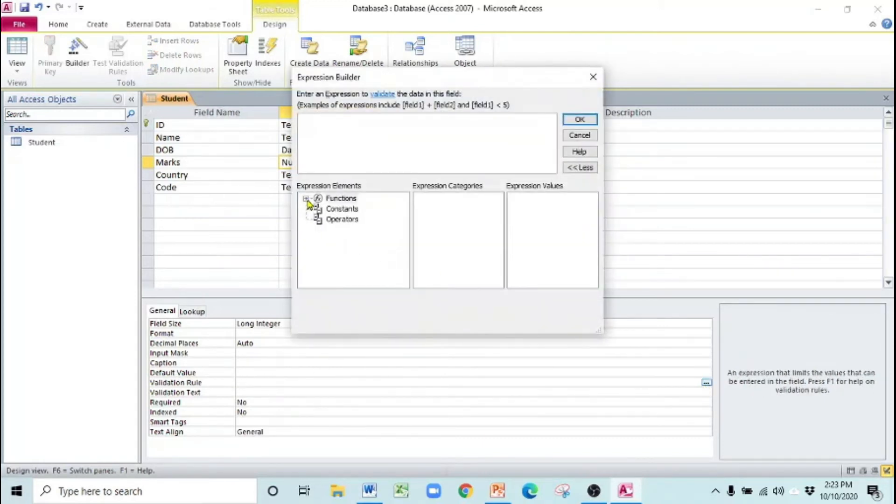
{"action": "left_click", "coordinate": [306, 199]}
{"action": "left_click", "coordinate": [333, 209]}
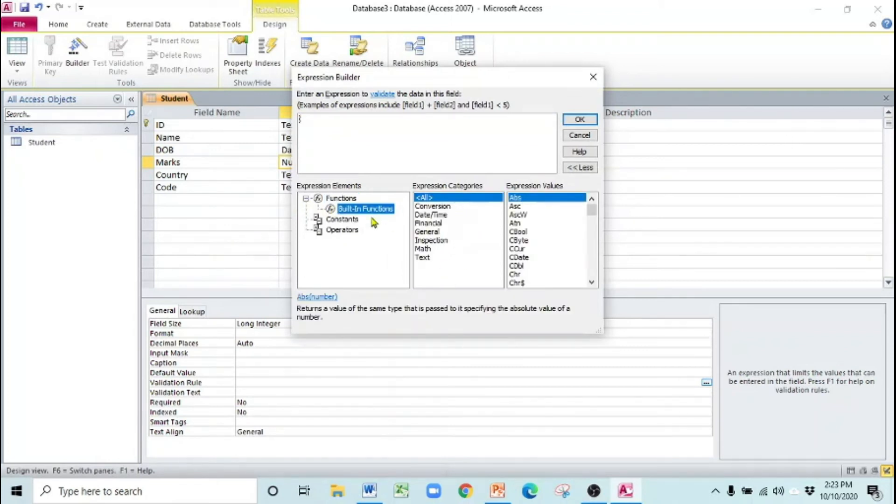
{"action": "left_click", "coordinate": [332, 230]}
{"action": "left_click", "coordinate": [444, 215]}
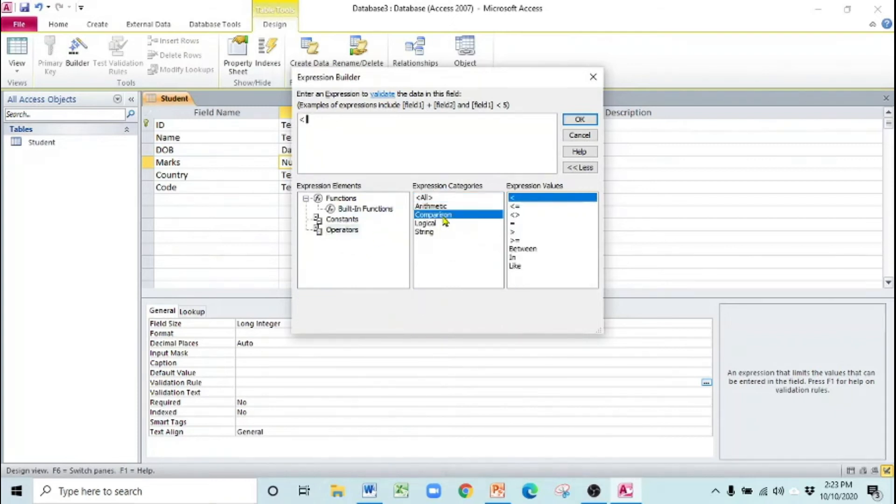
{"action": "left_click", "coordinate": [527, 249]}
{"action": "double_click", "coordinate": [527, 249]}
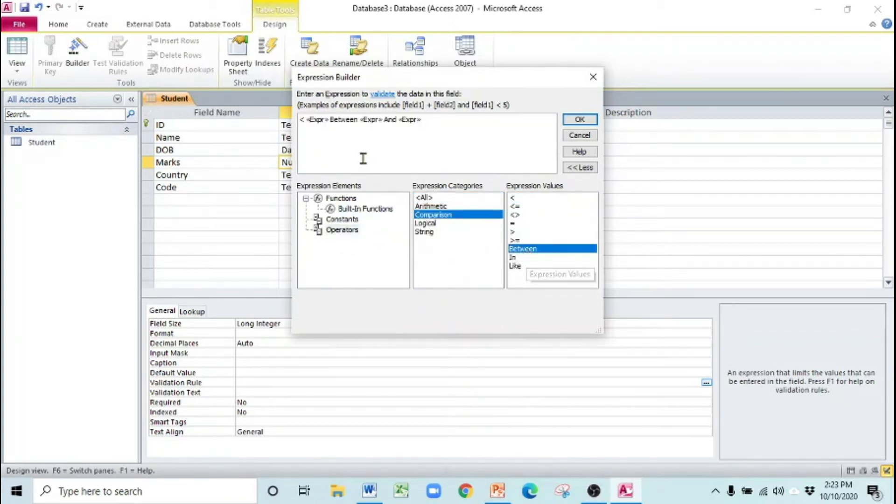
Step: Complete the Marks validation rule as Between 1 And 100 and set its validation text to "Enter data between 1 to 100 only"
{"action": "left_click", "coordinate": [371, 121]}
{"action": "type", "text": "1"}
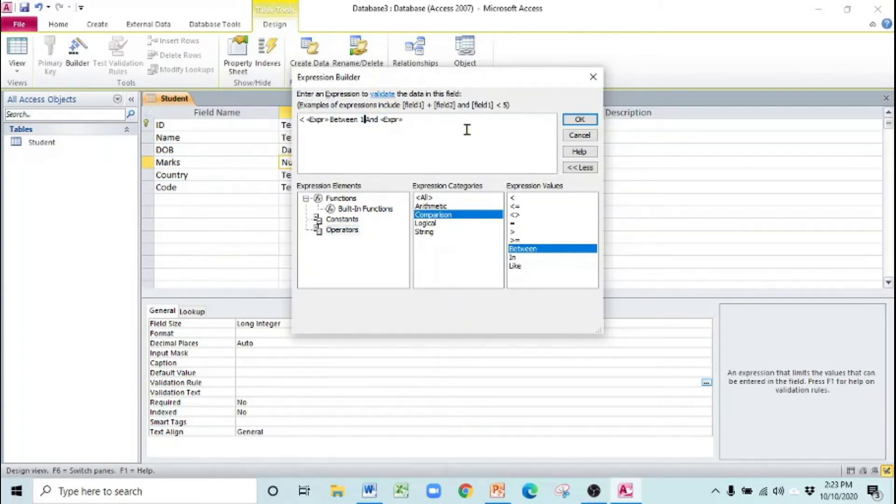
{"action": "left_click", "coordinate": [392, 120]}
{"action": "type", "text": "100"}
{"action": "left_click_drag", "start_coordinate": [331, 120], "coordinate": [278, 122]}
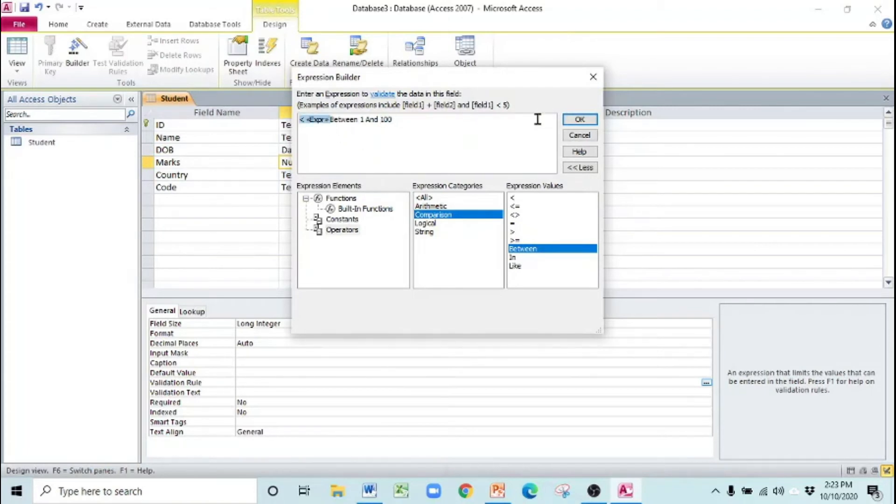
{"action": "key", "text": "Delete"}
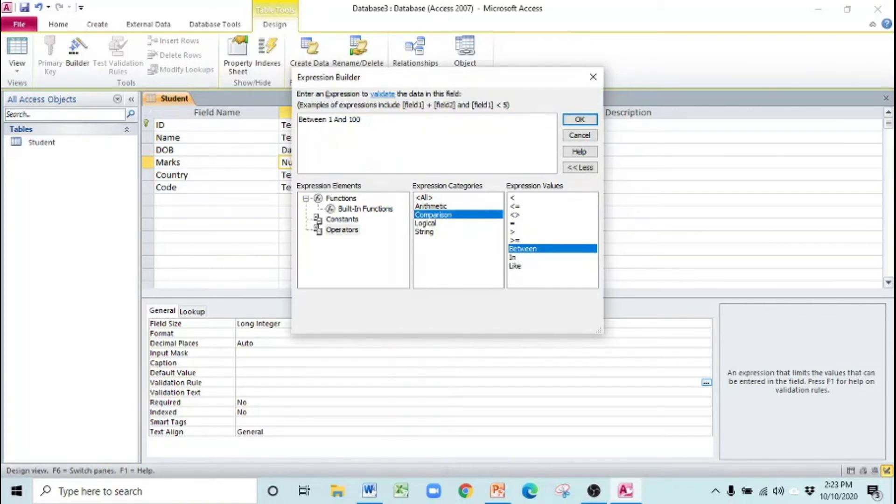
{"action": "left_click", "coordinate": [580, 120]}
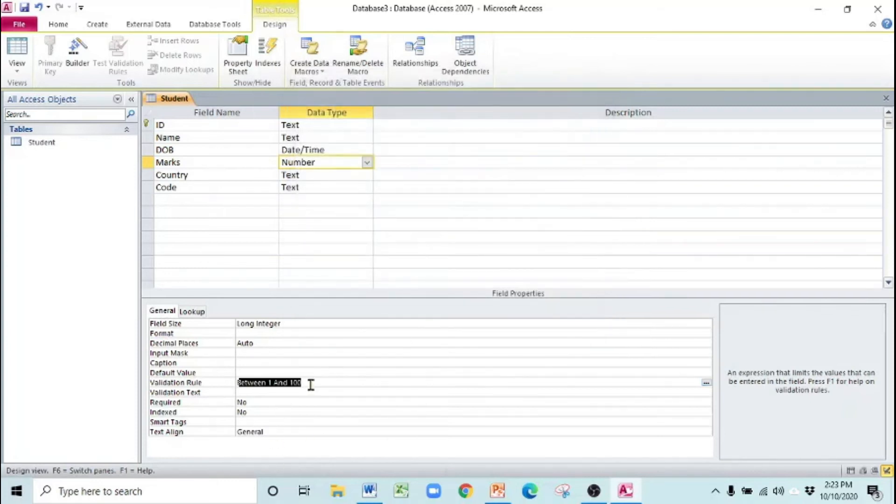
{"action": "left_click", "coordinate": [270, 393]}
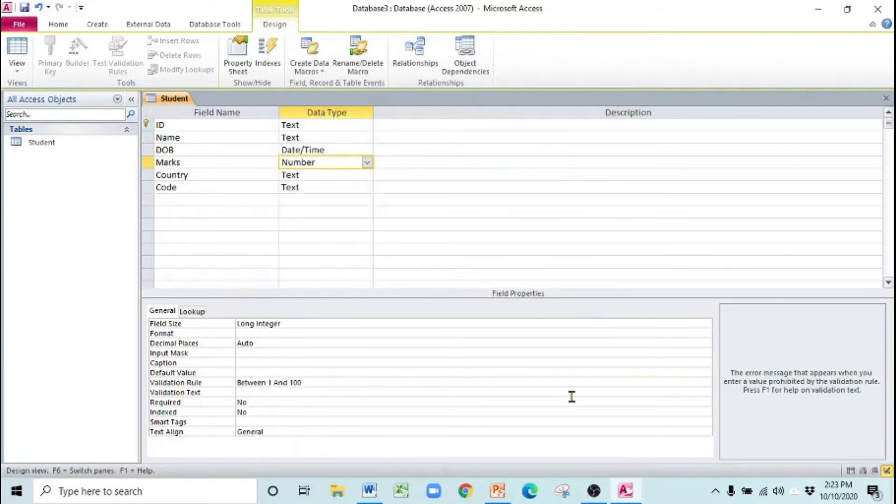
{"action": "type", "text": "Enter data between 1 to 100 only"}
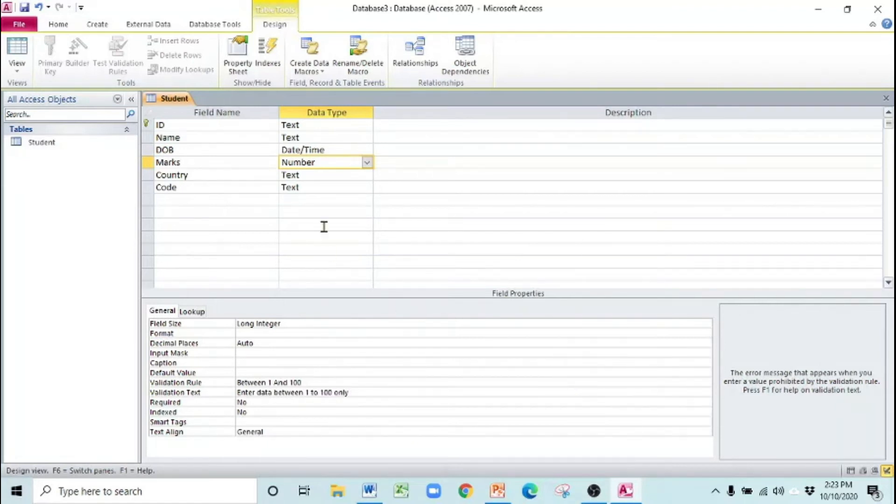
Step: Start the Lookup Wizard for the Country field and choose to type in the lookup values manually
{"action": "left_click", "coordinate": [328, 177]}
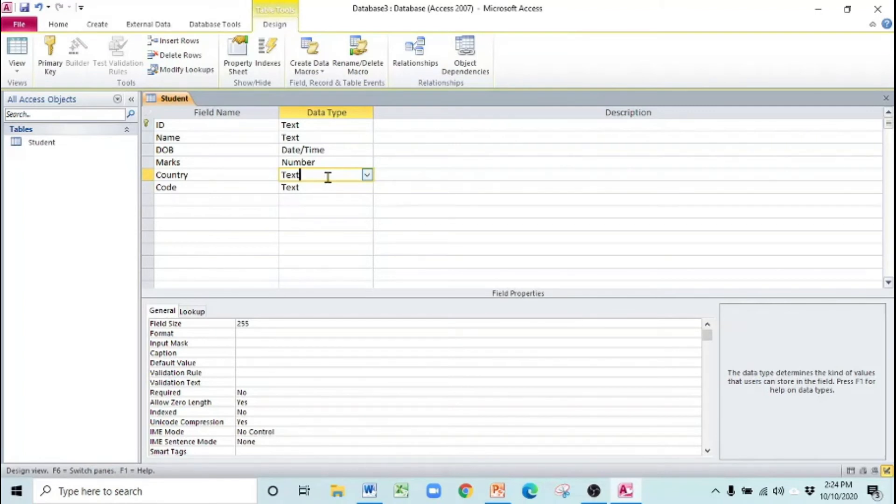
{"action": "left_click", "coordinate": [367, 176]}
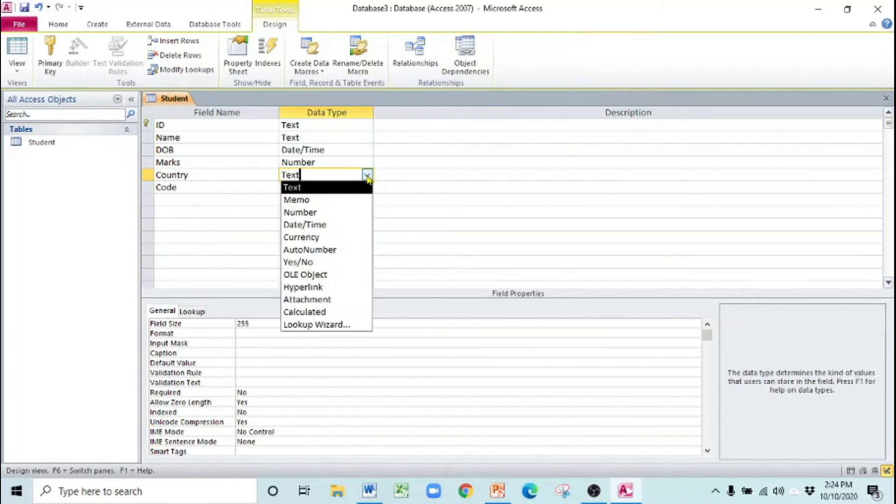
{"action": "left_click", "coordinate": [317, 325]}
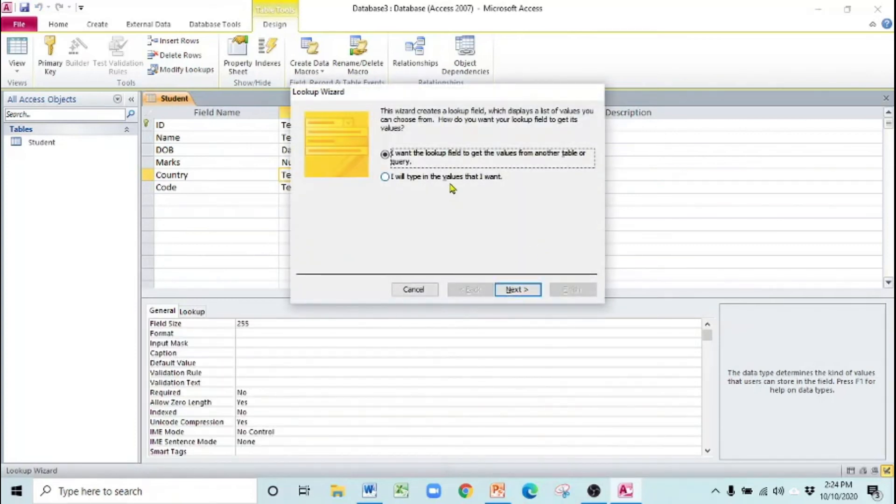
{"action": "left_click", "coordinate": [451, 181]}
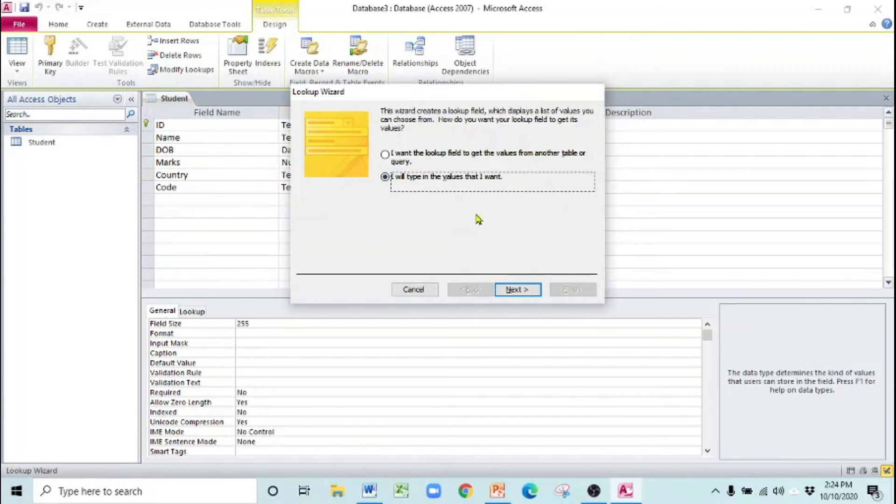
{"action": "left_click", "coordinate": [517, 289]}
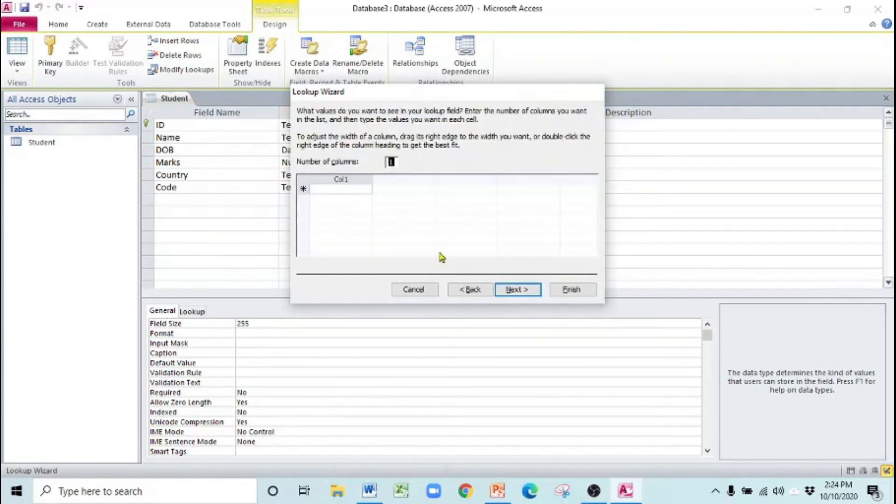
Step: Enter UAE, Pakistan, UK and Egypt as the Country lookup values in one column and finish the wizard
{"action": "left_click", "coordinate": [326, 188]}
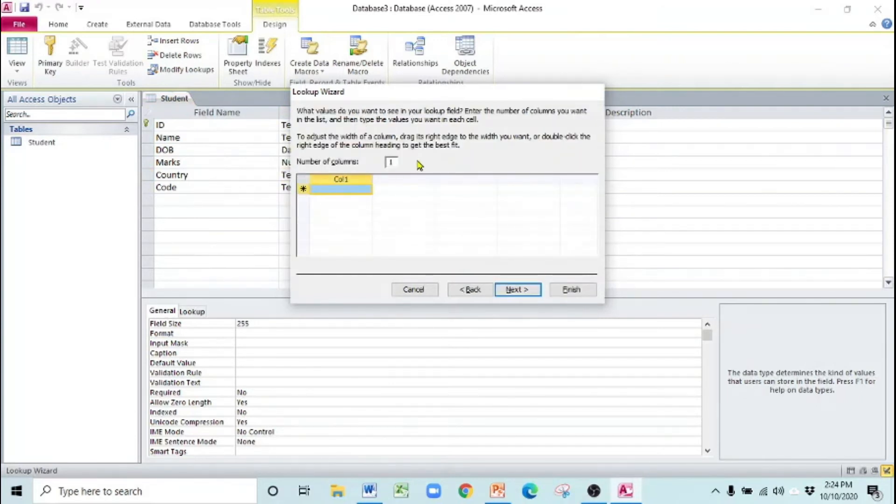
{"action": "type", "text": "UAE"}
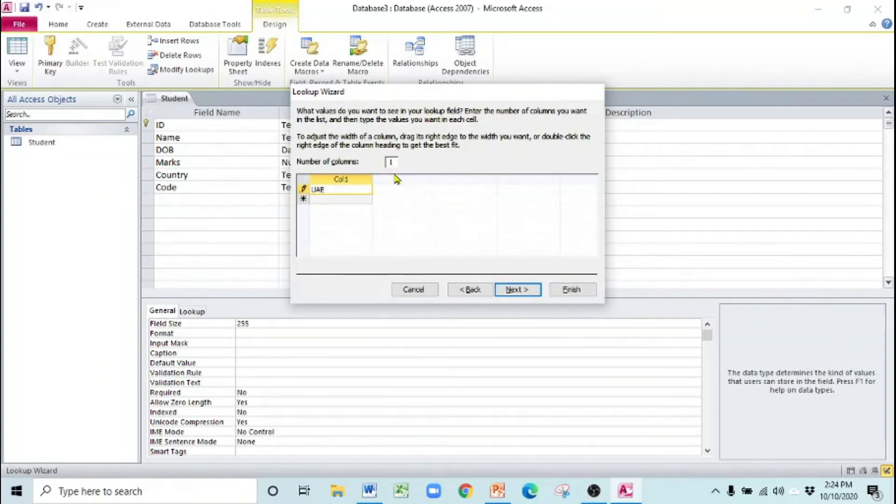
{"action": "left_click", "coordinate": [352, 198]}
{"action": "type", "text": "Pakistan"}
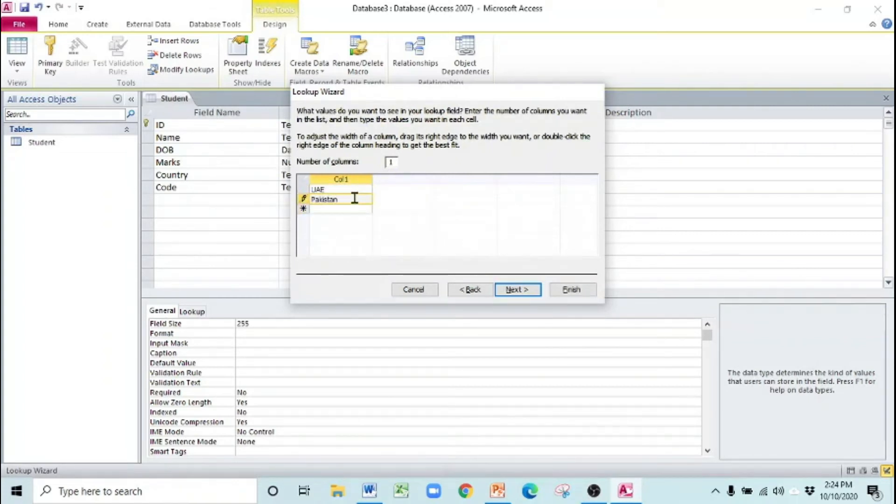
{"action": "left_click", "coordinate": [335, 208]}
{"action": "type", "text": "U"}
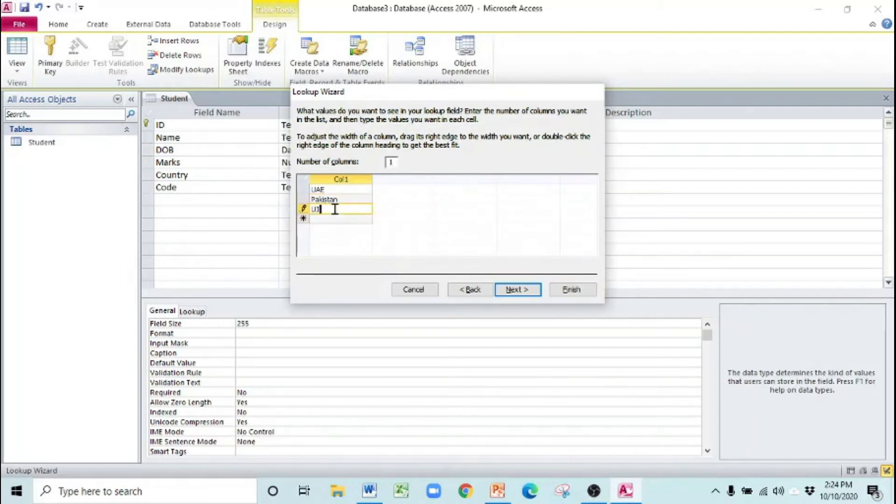
{"action": "type", "text": "K"}
{"action": "left_click", "coordinate": [330, 217]}
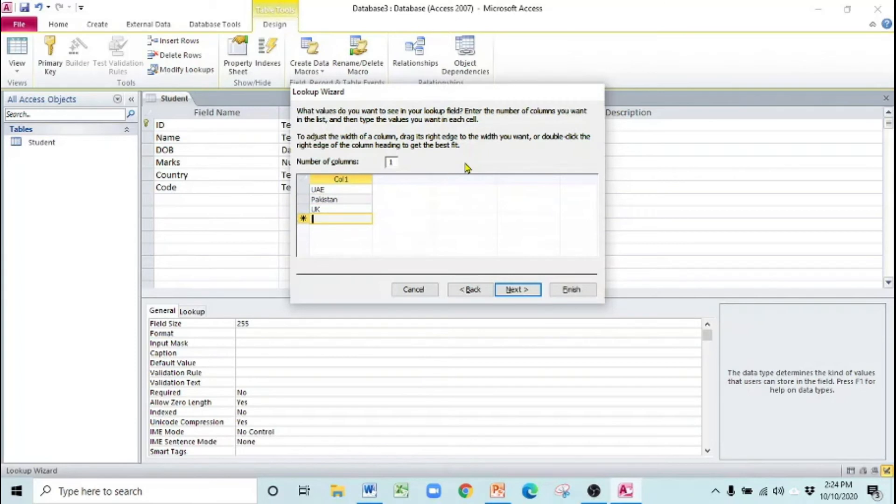
{"action": "type", "text": "Egypt"}
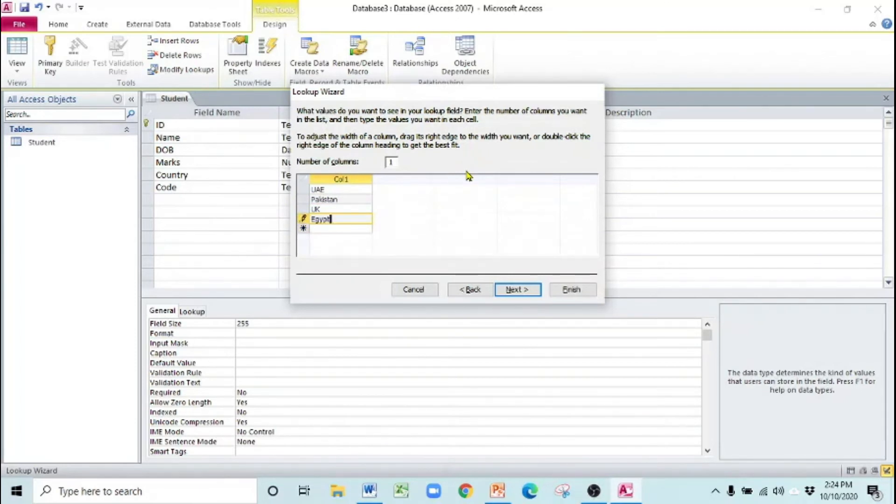
{"action": "left_click", "coordinate": [533, 296]}
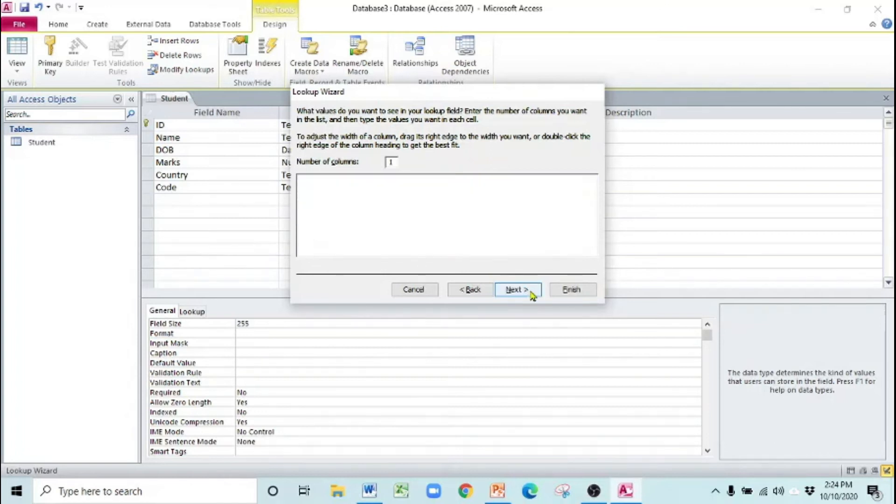
{"action": "left_click", "coordinate": [573, 290]}
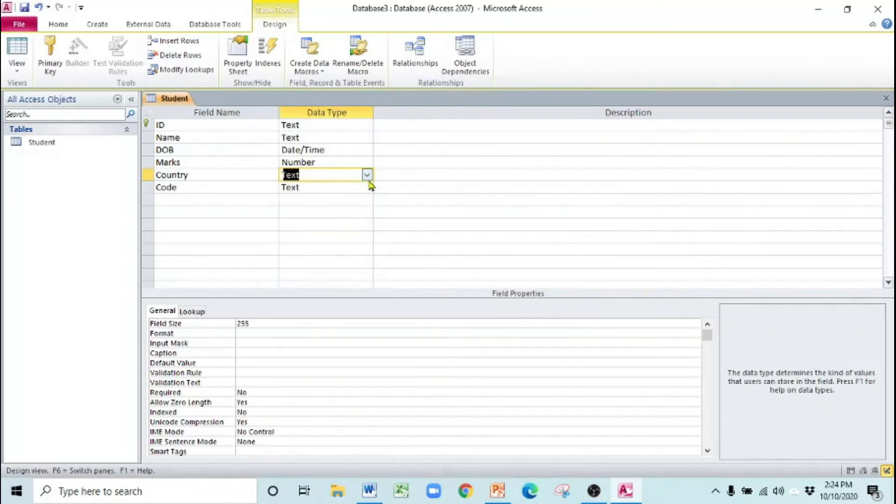
Step: Set the Code field's validation rule to Len([Code])="4"
{"action": "left_click", "coordinate": [320, 187]}
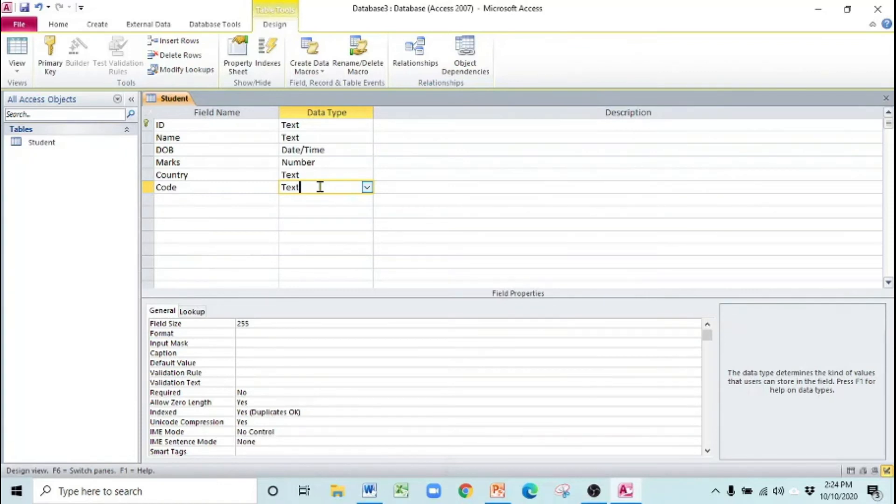
{"action": "left_click", "coordinate": [258, 372]}
{"action": "type", "text": "Len"}
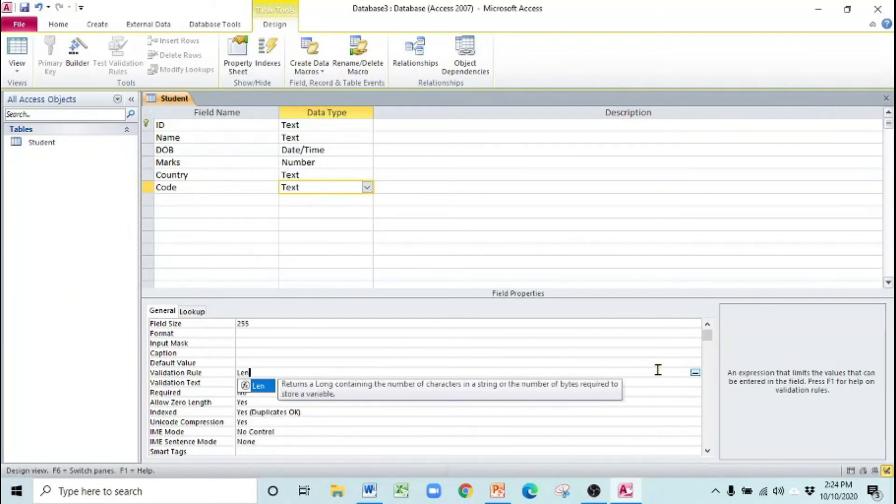
{"action": "double_click", "coordinate": [259, 386]}
{"action": "type", "text": "("}
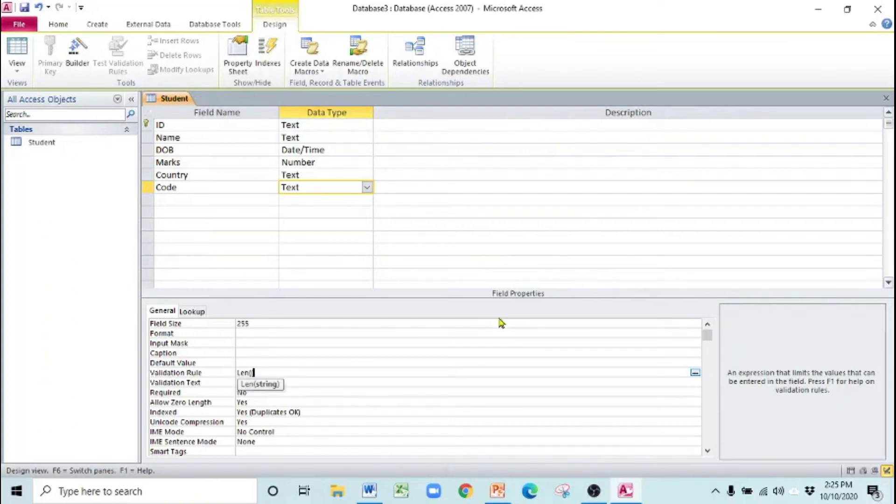
{"action": "key", "text": "Home"}
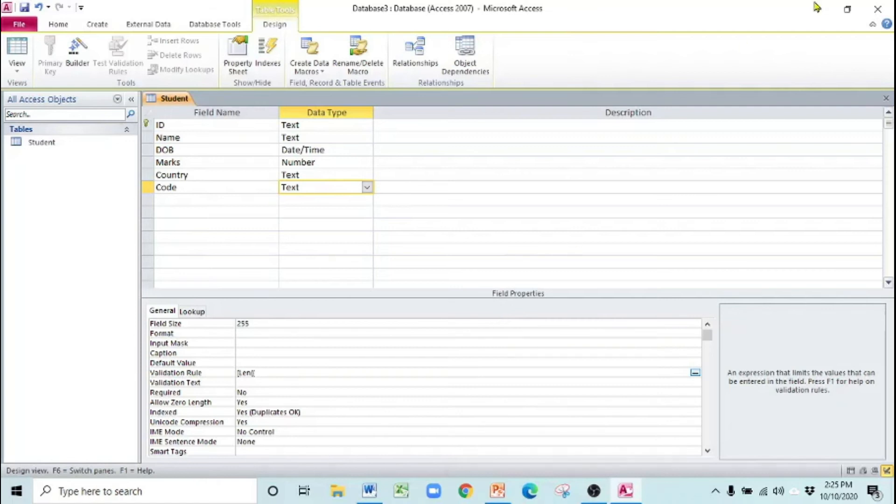
{"action": "key", "text": "Right"}
{"action": "key", "text": "Right"}
{"action": "key", "text": "Right"}
{"action": "key", "text": "Right"}
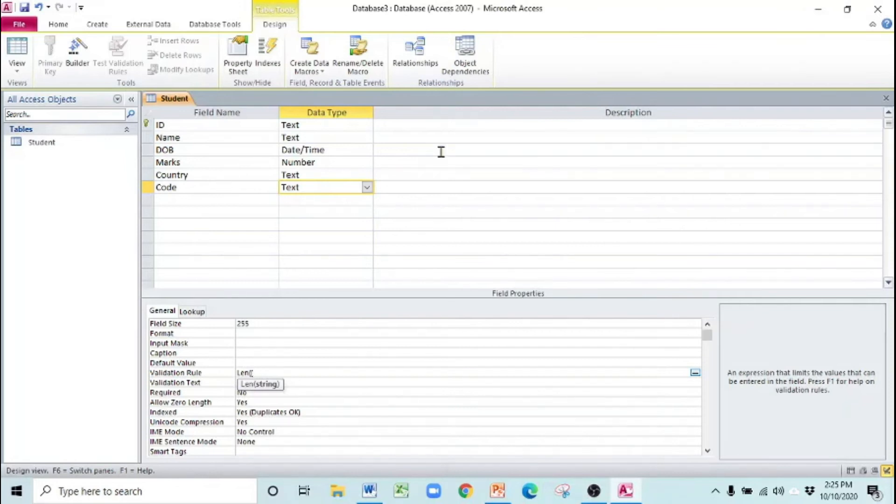
{"action": "type", "text": "[Code])="}
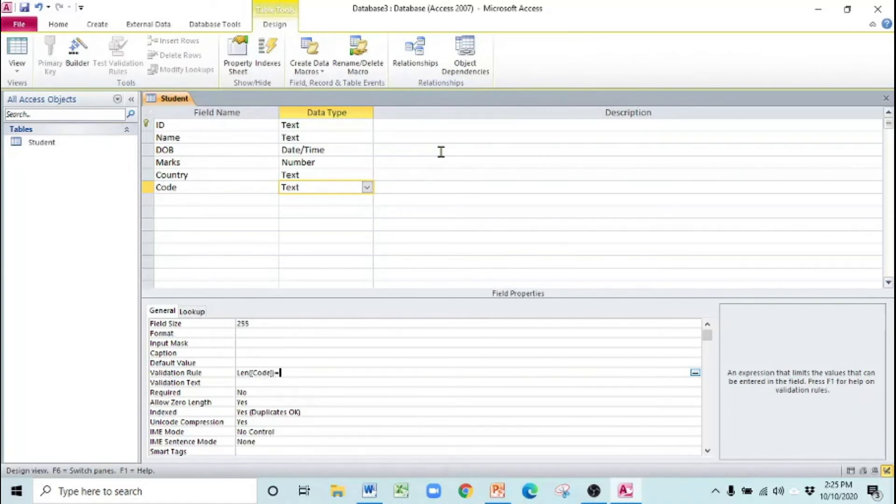
{"action": "type", "text": "\"4"}
Step: Set the Code field's validation text to "Enter 4 digits"
{"action": "left_click", "coordinate": [255, 382]}
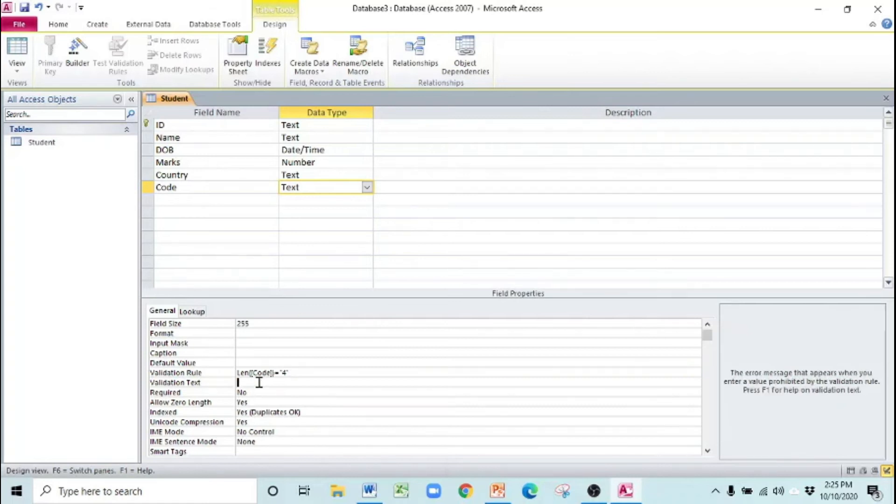
{"action": "type", "text": "En"}
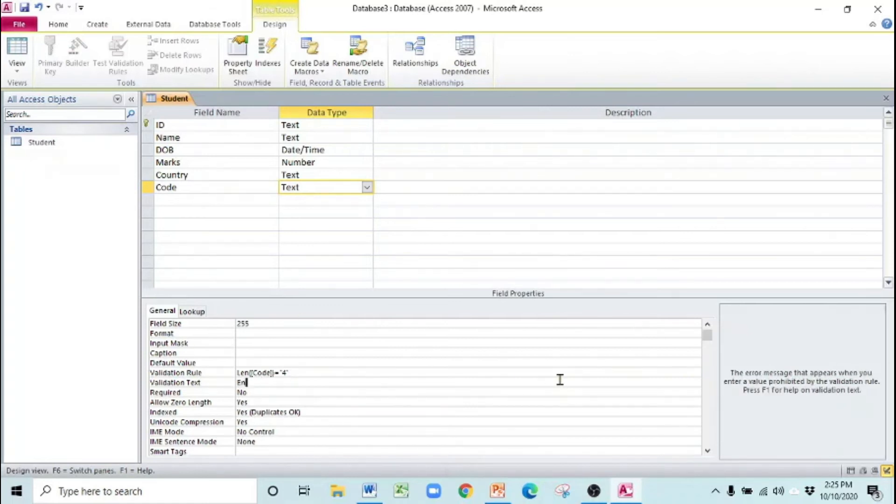
{"action": "type", "text": "ter 4 digits"}
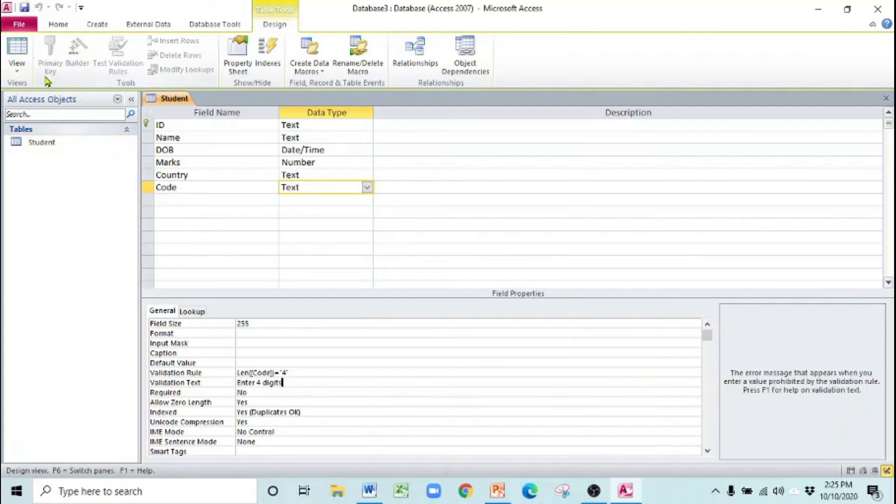
Step: Switch the Student table to Datasheet View
{"action": "left_click", "coordinate": [27, 72]}
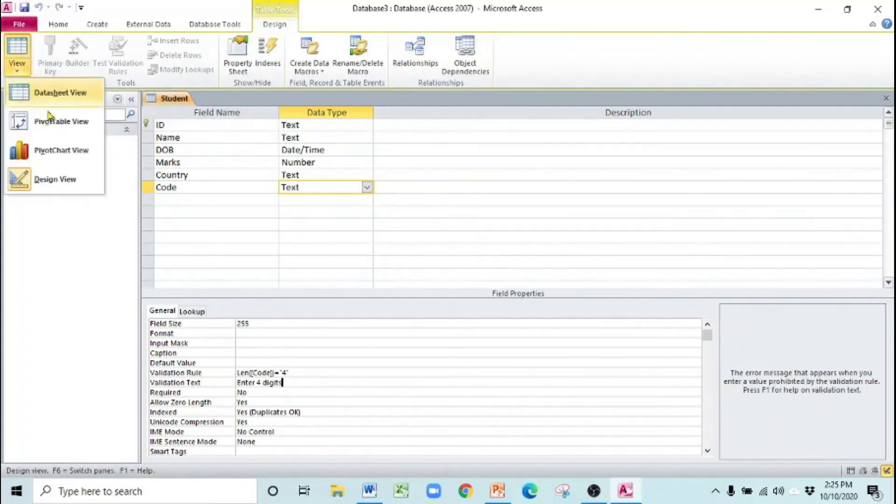
{"action": "left_click", "coordinate": [46, 93]}
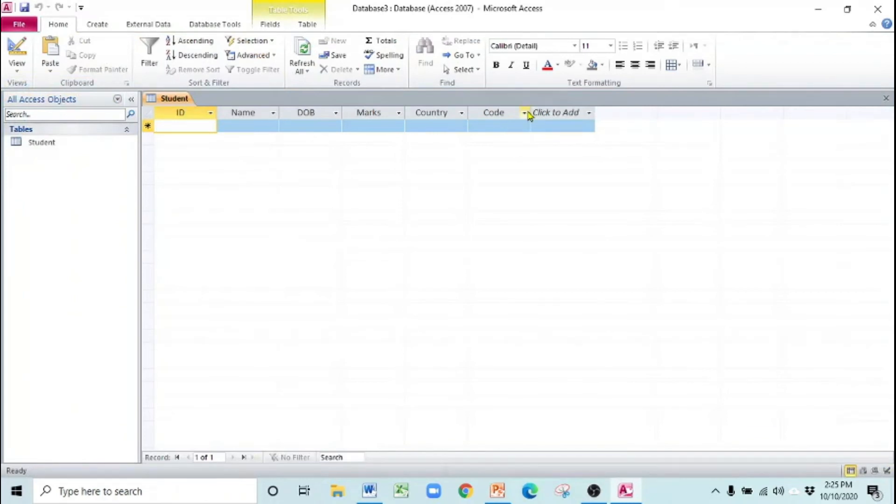
Step: Enter a student ID of three letters and three digits in the first record
{"action": "type", "text": "ABC123"}
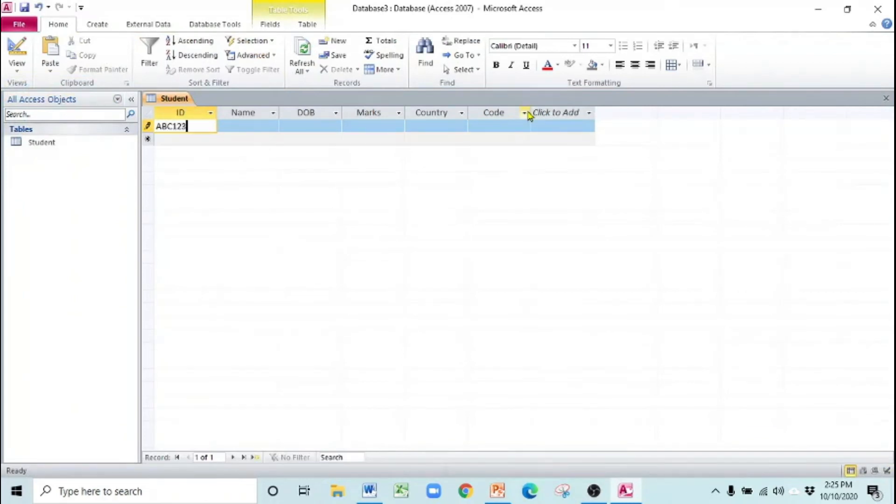
{"action": "key", "text": "BackSpace"}
{"action": "key", "text": "BackSpace"}
{"action": "key", "text": "BackSpace"}
{"action": "key", "text": "BackSpace"}
{"action": "key", "text": "BackSpace"}
{"action": "type", "text": "B"}
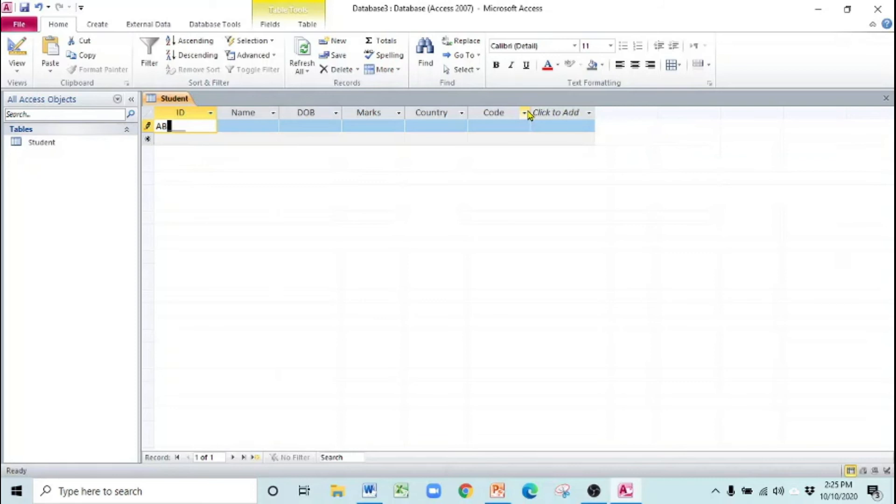
{"action": "type", "text": "C123"}
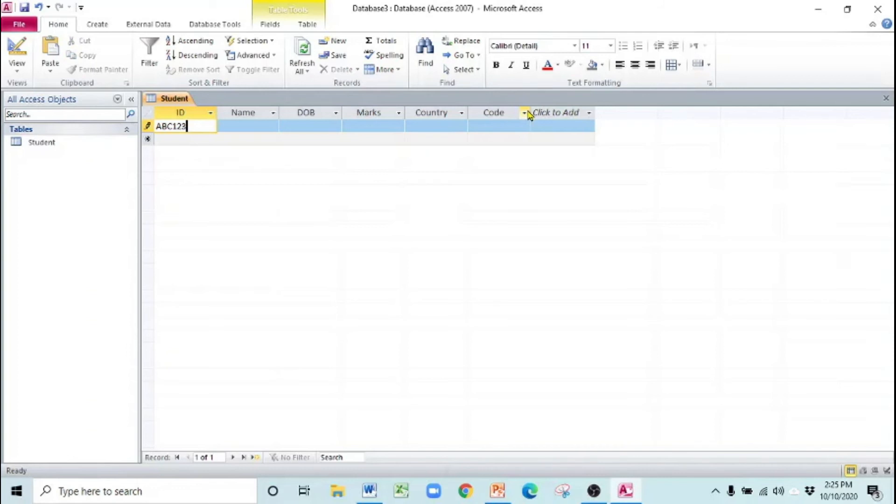
Step: Leave the first record's Name blank and pick a date of birth from the DOB calendar
{"action": "left_click", "coordinate": [254, 128]}
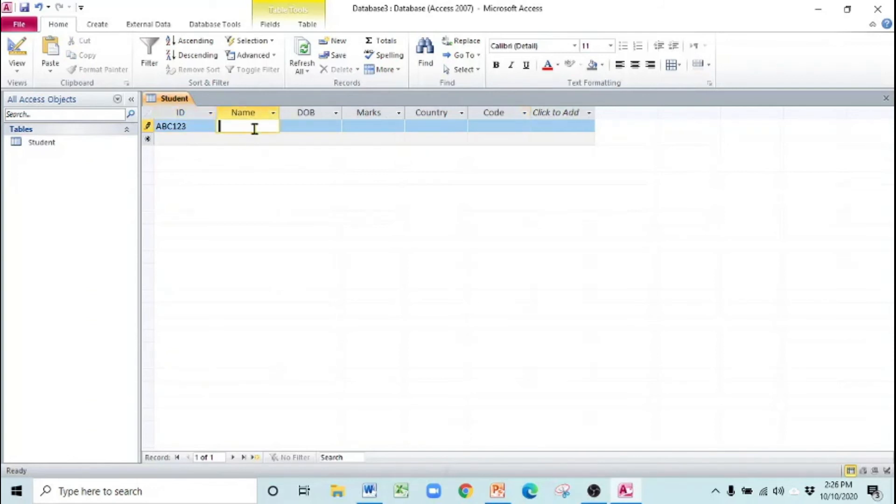
{"action": "left_click", "coordinate": [309, 125]}
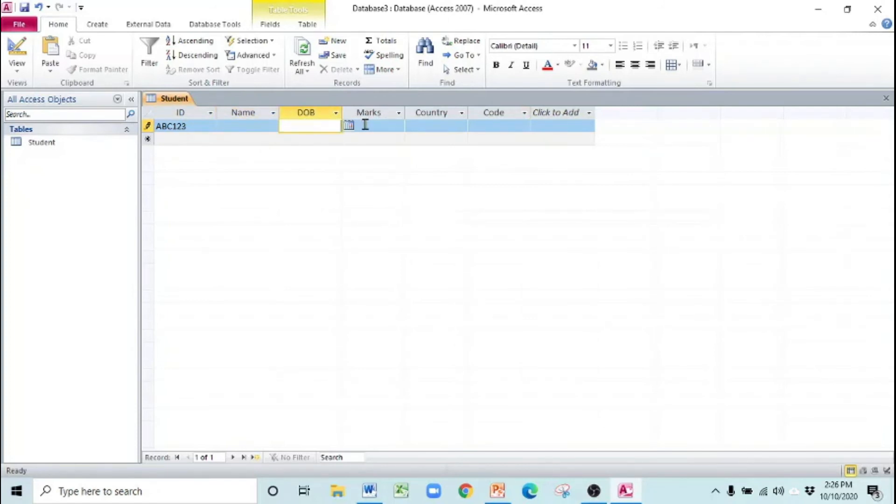
{"action": "left_click", "coordinate": [349, 126]}
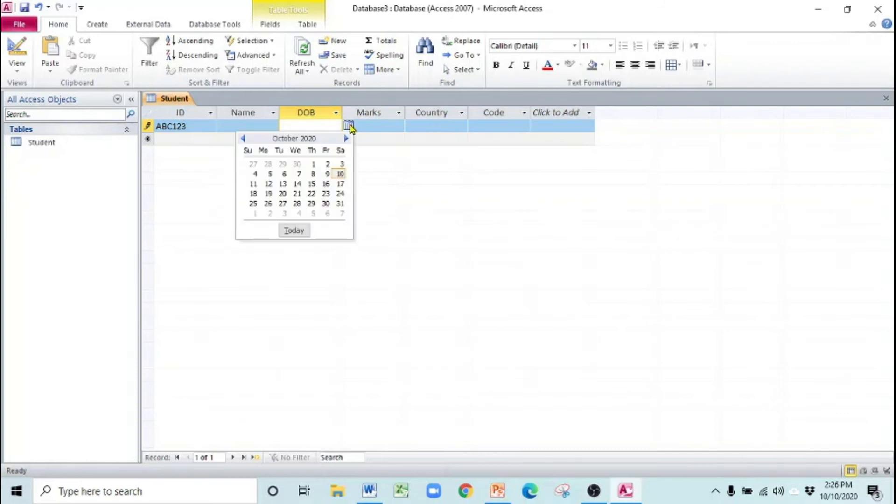
{"action": "left_click", "coordinate": [341, 173]}
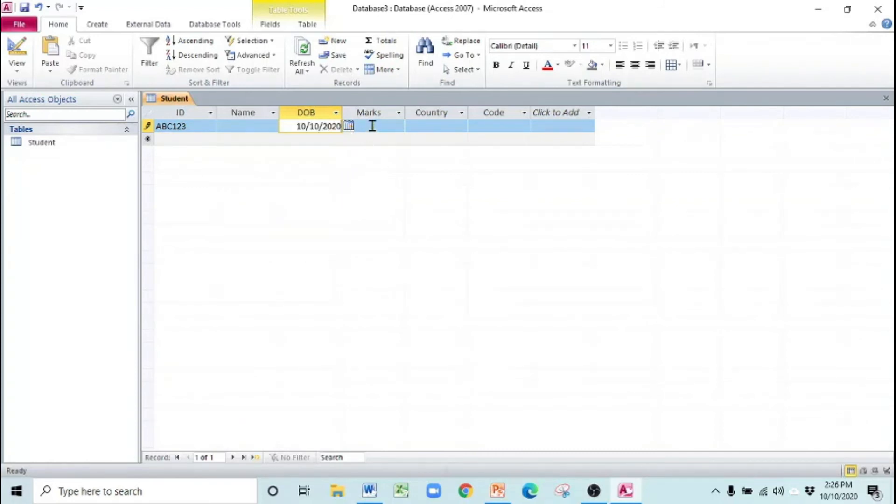
Step: Test the Marks validation rule by trying to enter 101 in the first record
{"action": "left_click", "coordinate": [371, 127]}
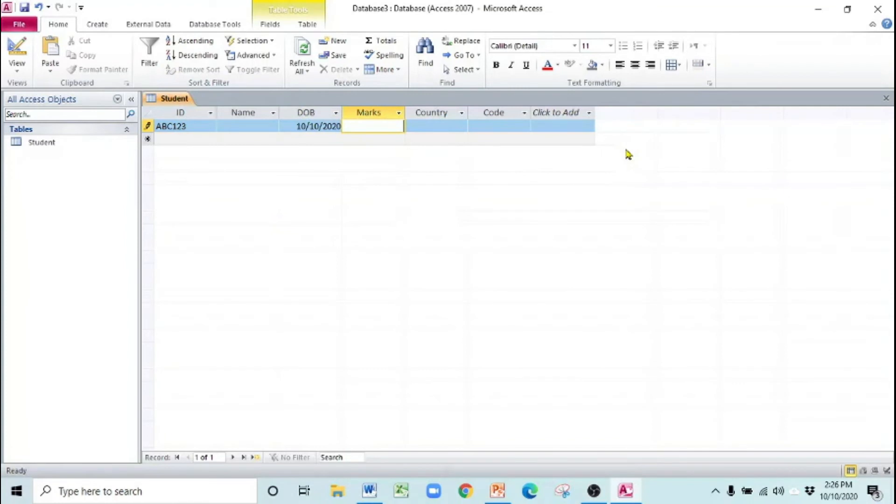
{"action": "type", "text": "101"}
{"action": "key", "text": "Return"}
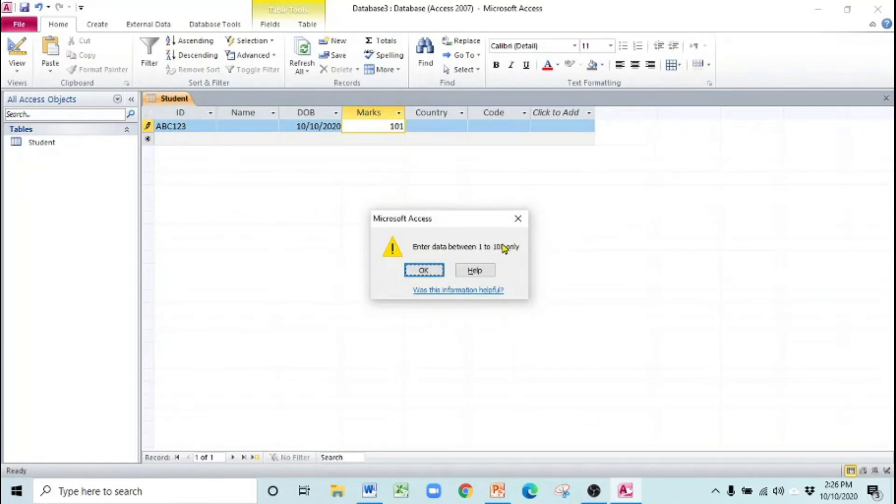
{"action": "left_click", "coordinate": [434, 275]}
Step: Set the first record's Marks to 98 and choose Egypt from the Country lookup
{"action": "key", "text": "BackSpace"}
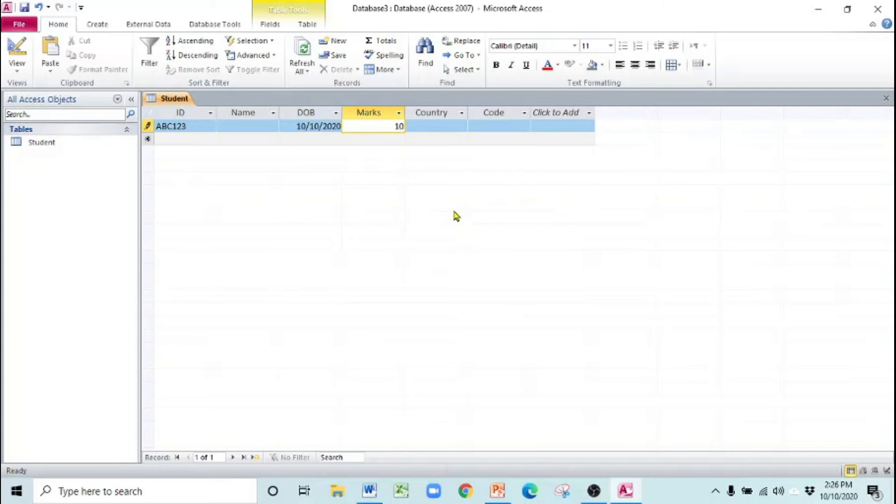
{"action": "key", "text": "BackSpace"}
{"action": "key", "text": "BackSpace"}
{"action": "type", "text": "98"}
{"action": "key", "text": "Tab"}
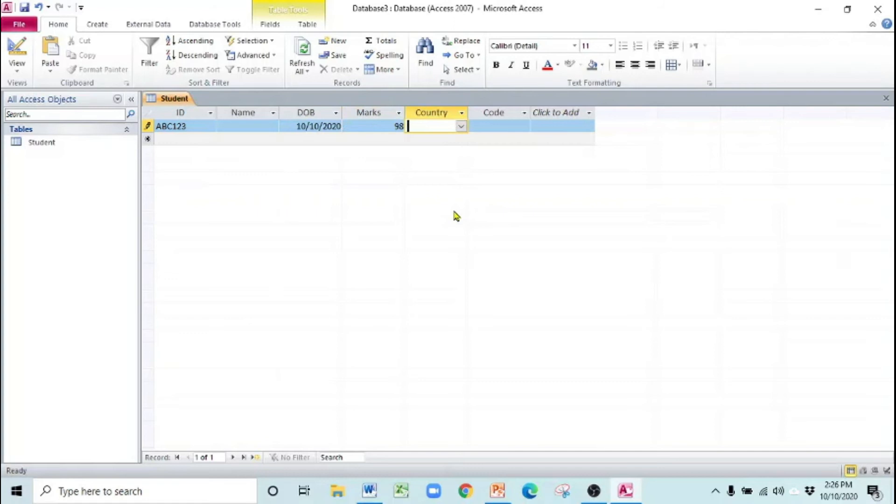
{"action": "left_click", "coordinate": [462, 127]}
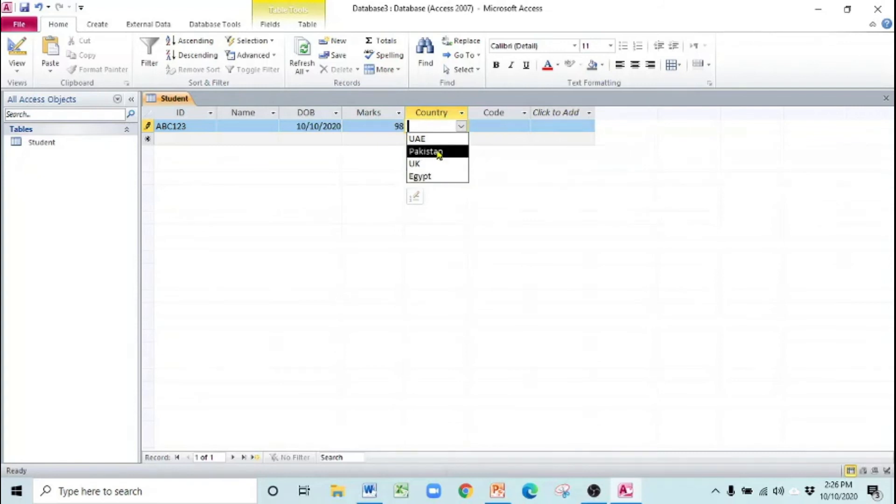
{"action": "left_click", "coordinate": [437, 179]}
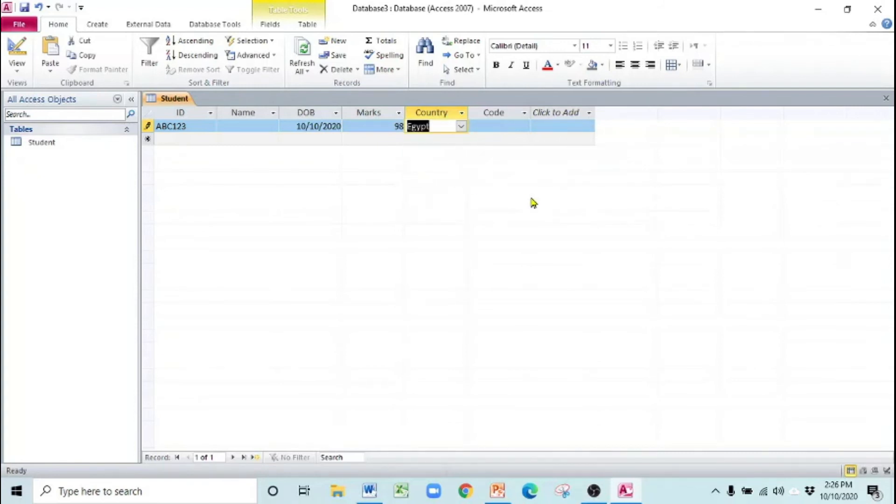
Step: Test the Code field's validation rule with 123, correct the code to 1234 and try to commit the record
{"action": "left_click", "coordinate": [500, 129]}
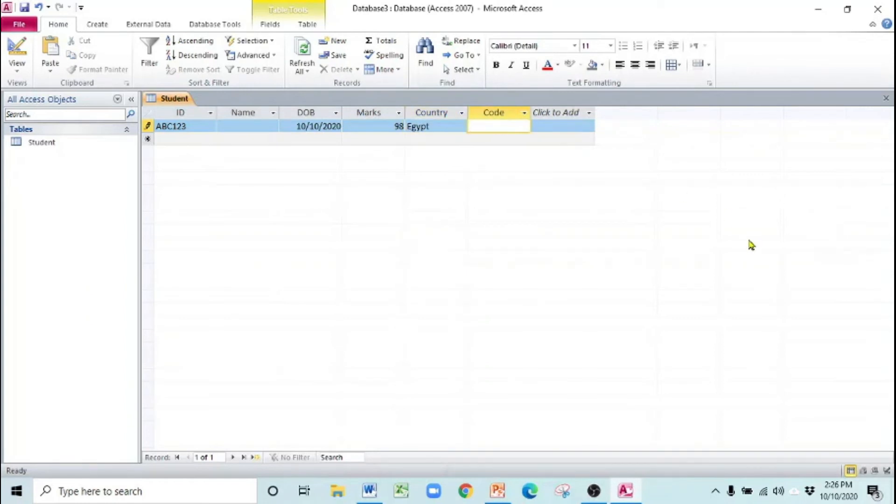
{"action": "type", "text": "123"}
{"action": "key", "text": "Return"}
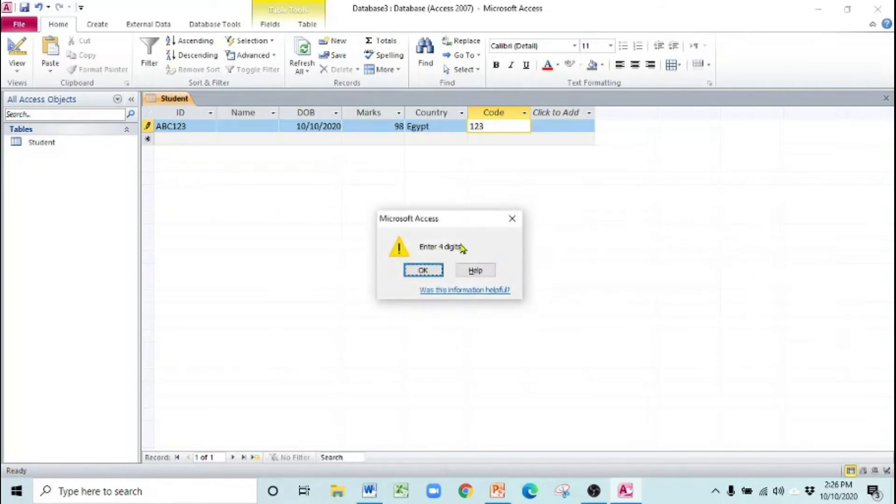
{"action": "left_click", "coordinate": [500, 125]}
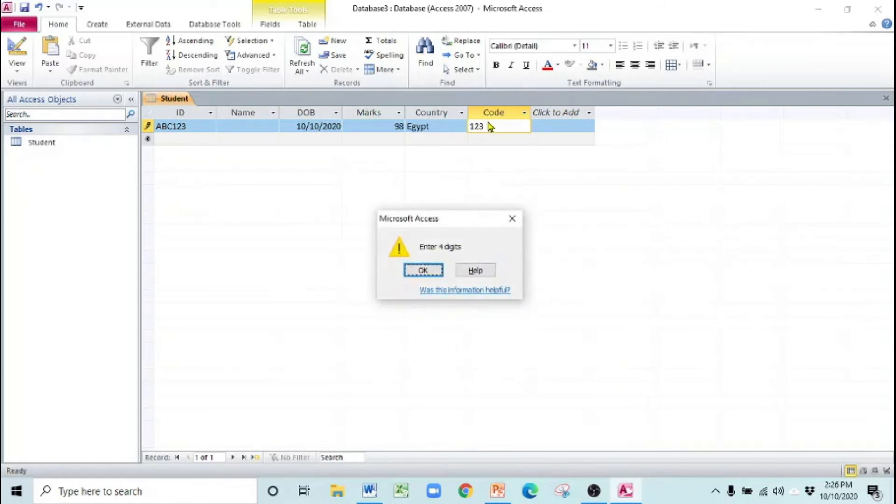
{"action": "left_click", "coordinate": [423, 270]}
{"action": "type", "text": "4"}
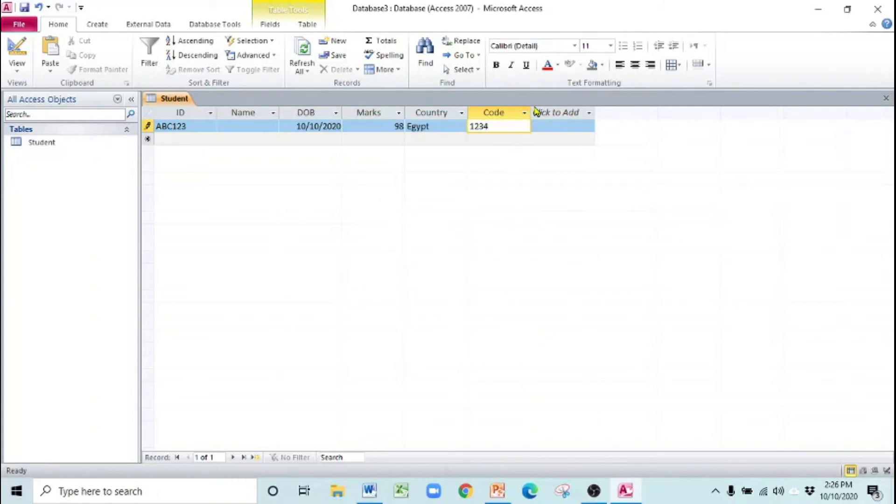
{"action": "key", "text": "Return"}
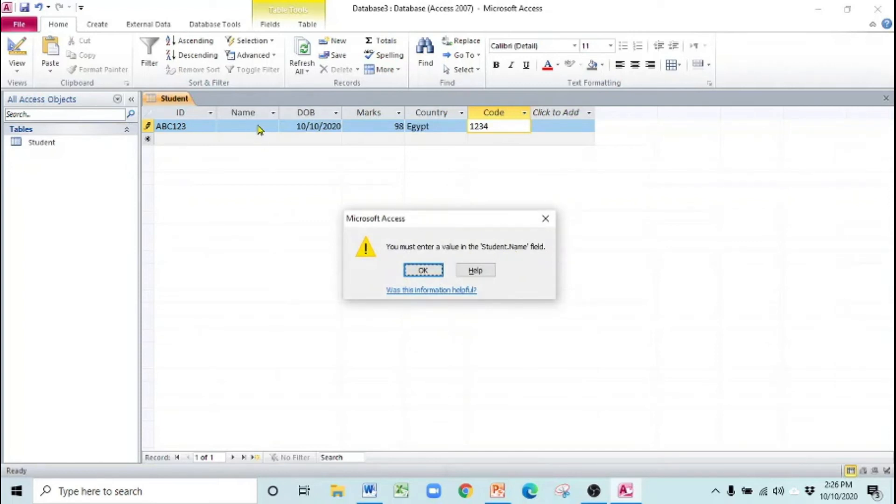
Step: Fill in the student's first name in the required Name field and save the record by moving to a new one
{"action": "left_click", "coordinate": [423, 271]}
{"action": "left_click", "coordinate": [259, 130]}
{"action": "type", "text": "Aisha"}
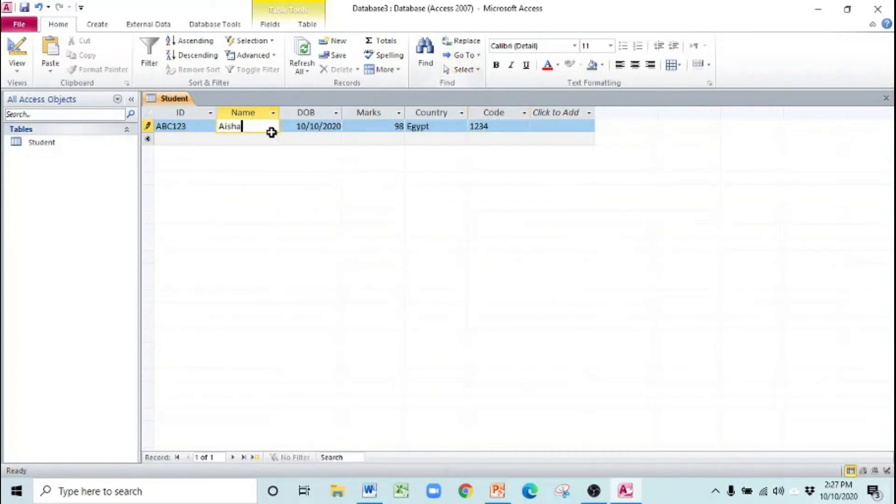
{"action": "left_click", "coordinate": [191, 139]}
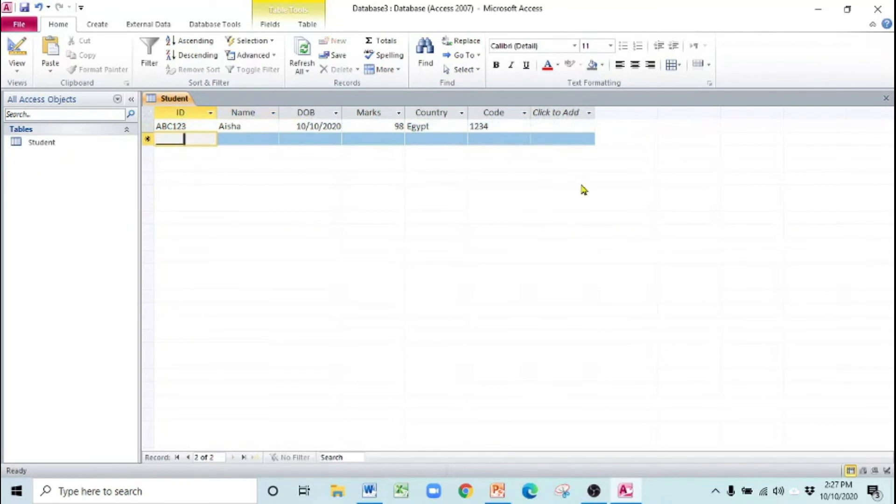